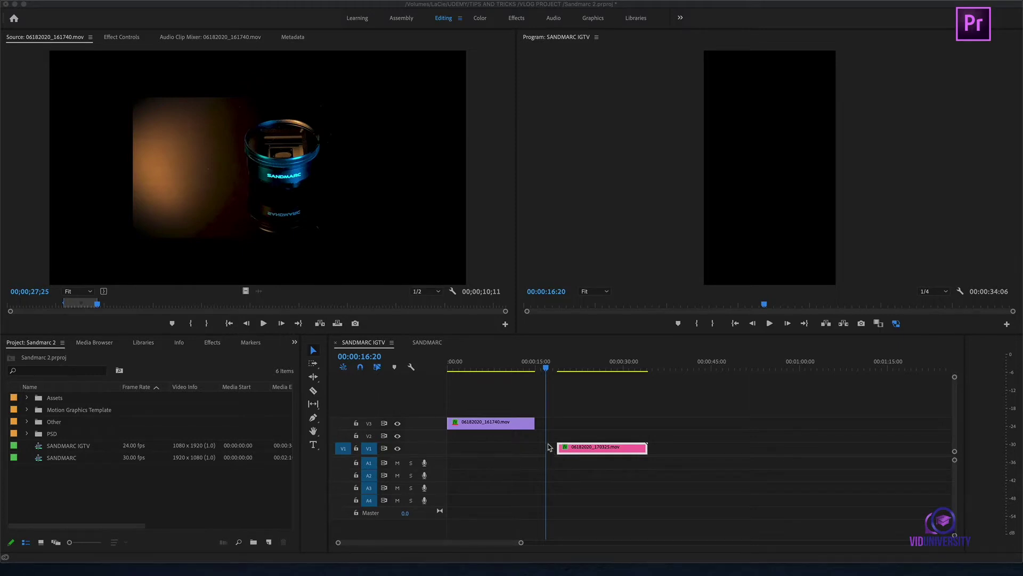
Alt-drag the 06182020_161740.mov clip from V3 down to V2 to create a duplicate.
left_click(546, 368)
left_click_drag(546, 368, 482, 390)
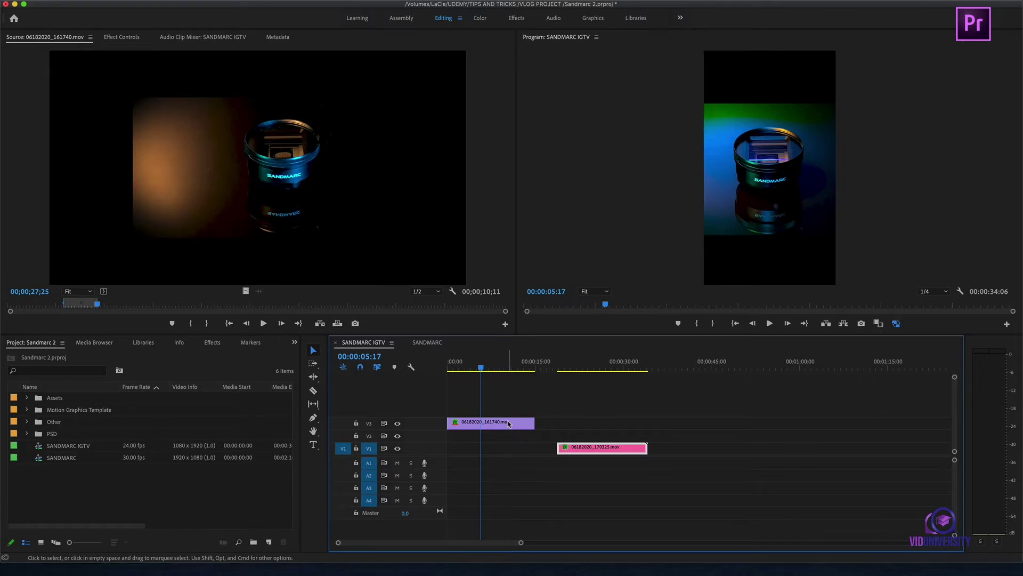
left_click_drag(509, 426, 507, 436)
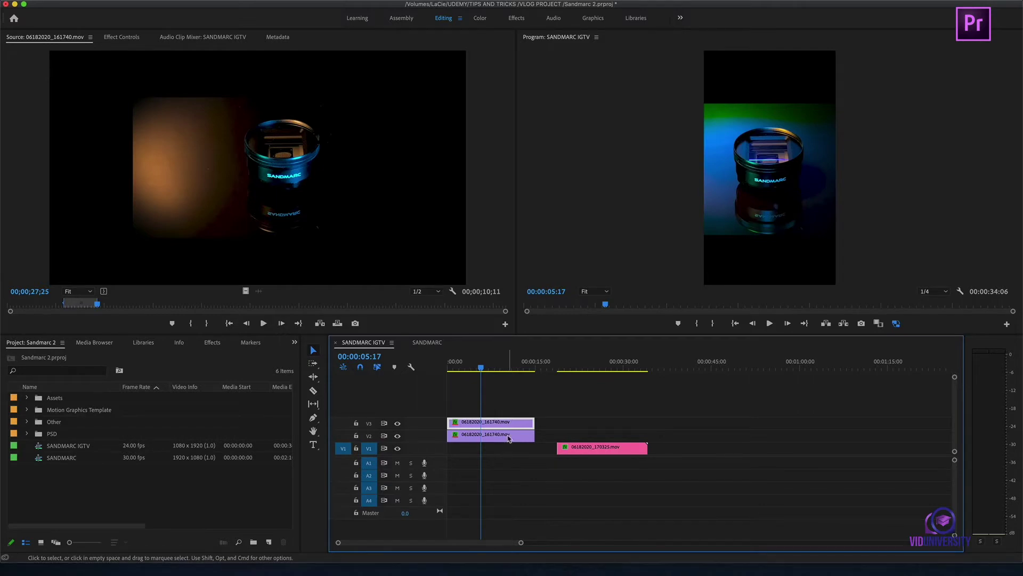
Scale the lower V2 copy of the clip up to 151.
left_click(509, 436)
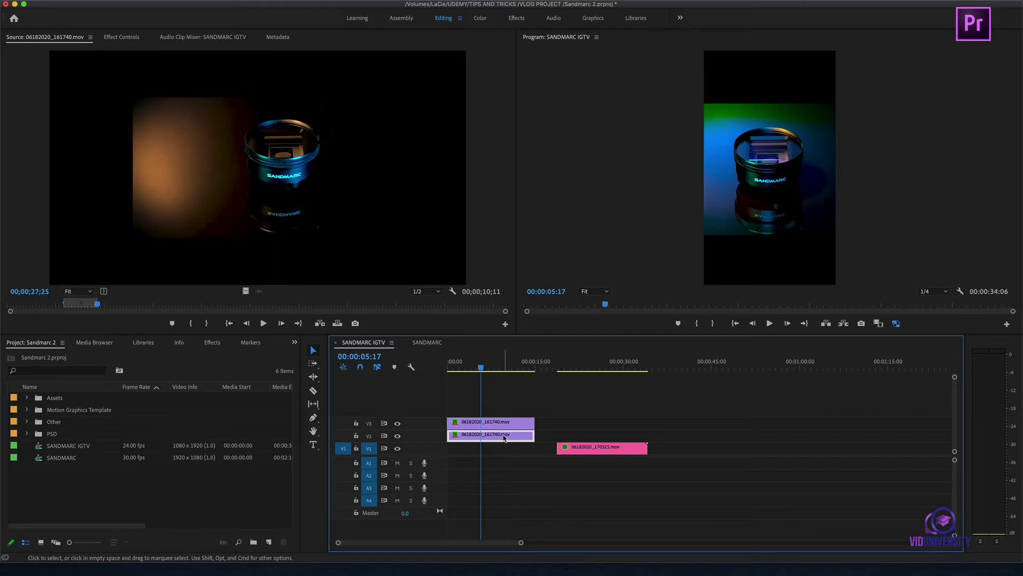
left_click(122, 38)
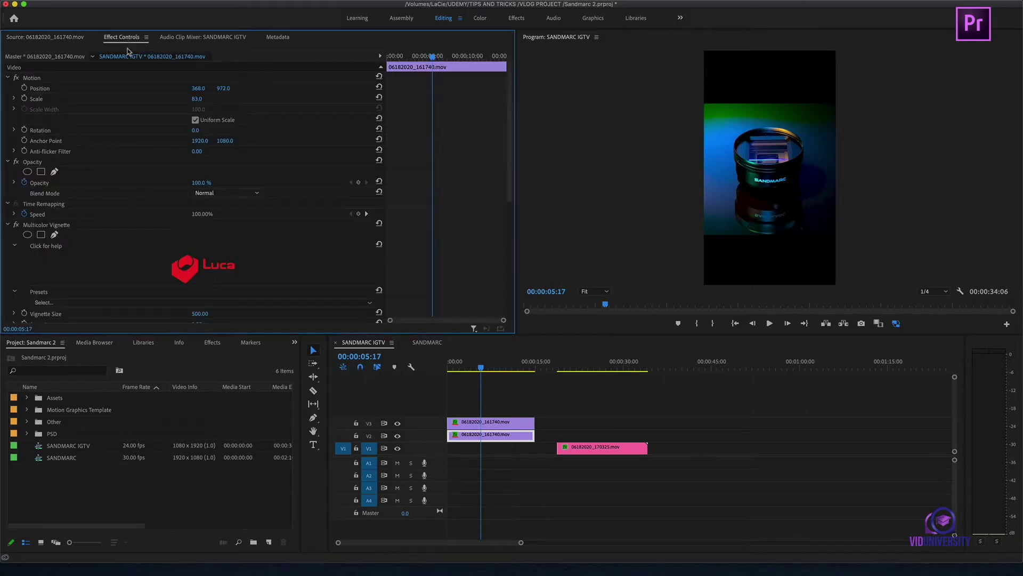
mouse_move(197, 100)
left_mouse_down()
mouse_move(238, 99)
mouse_move(206, 99)
left_mouse_up()
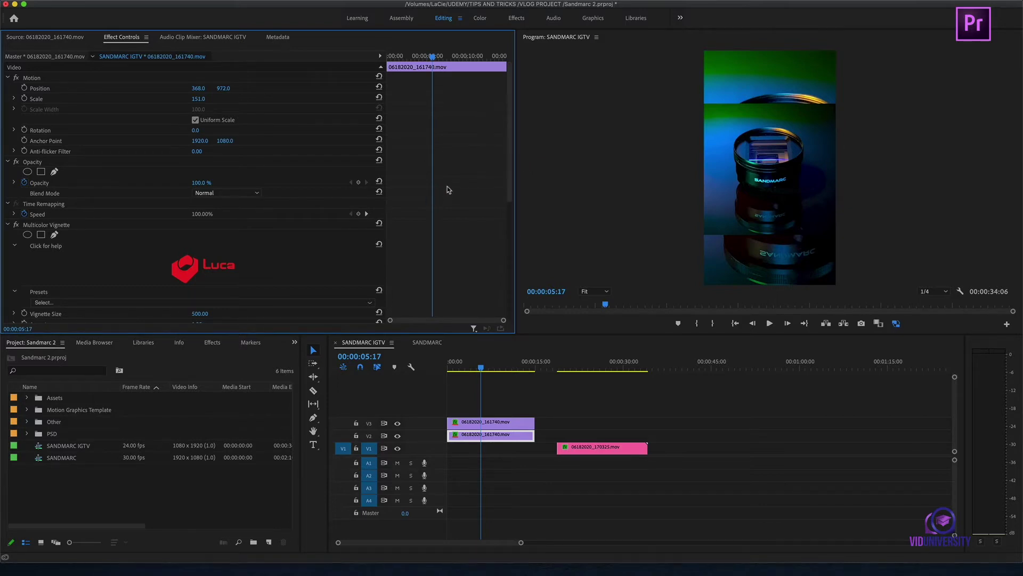
Apply Gaussian Blur to the V2 copy and set Blurriness to 47.
left_click(213, 345)
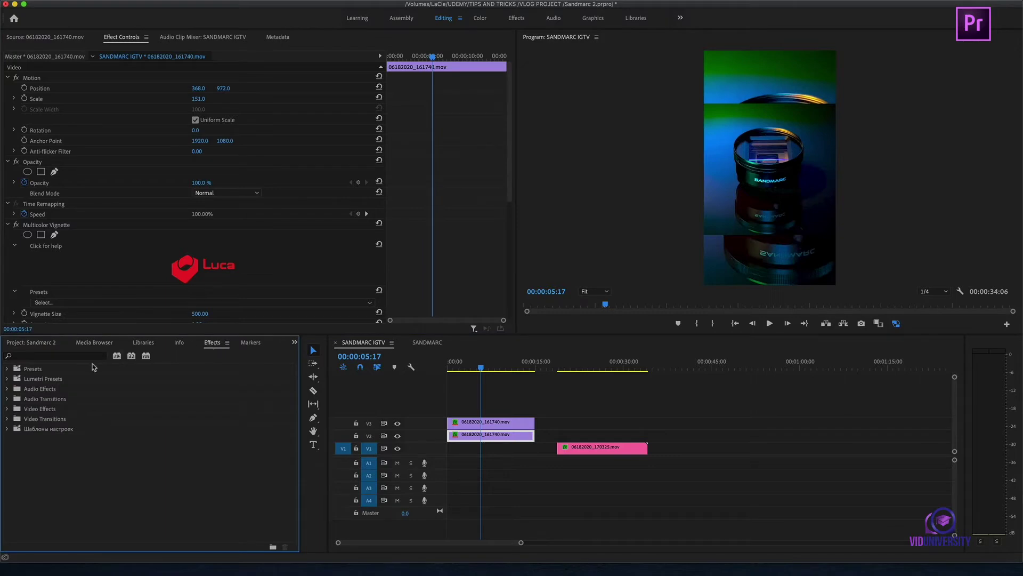
left_click(89, 357)
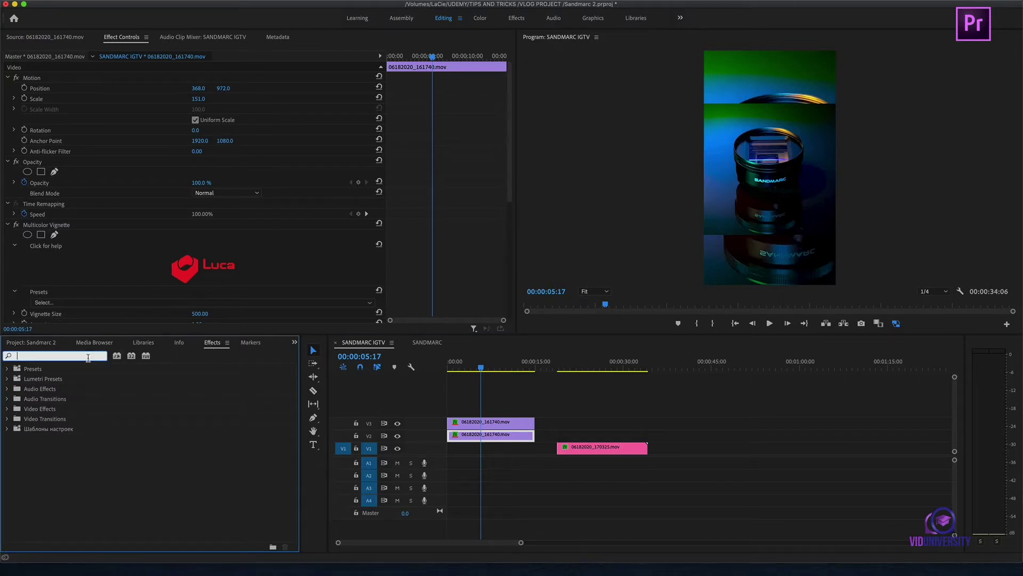
type("BLUR")
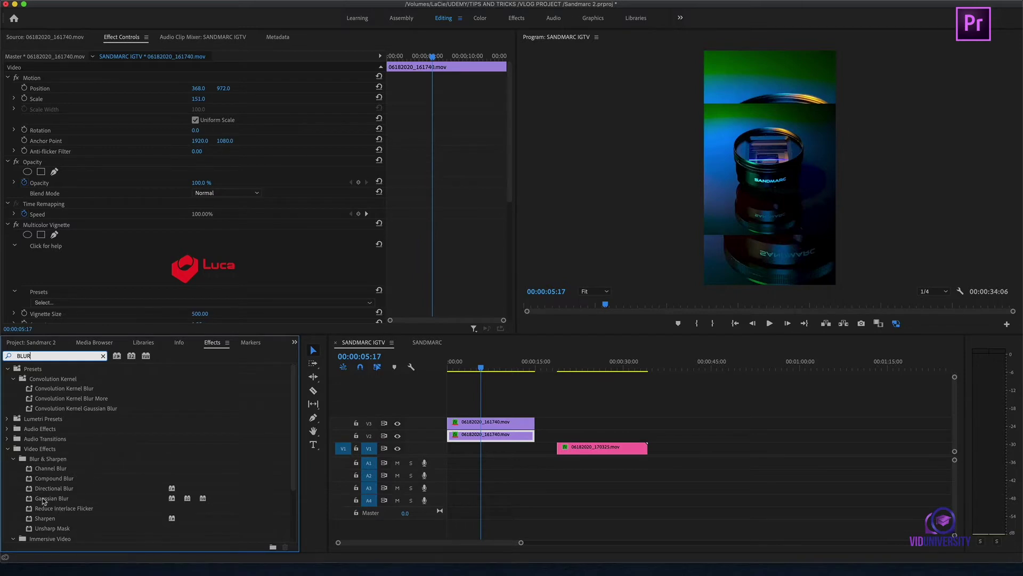
left_click_drag(44, 501, 503, 436)
scroll(315, 296, "down", 10)
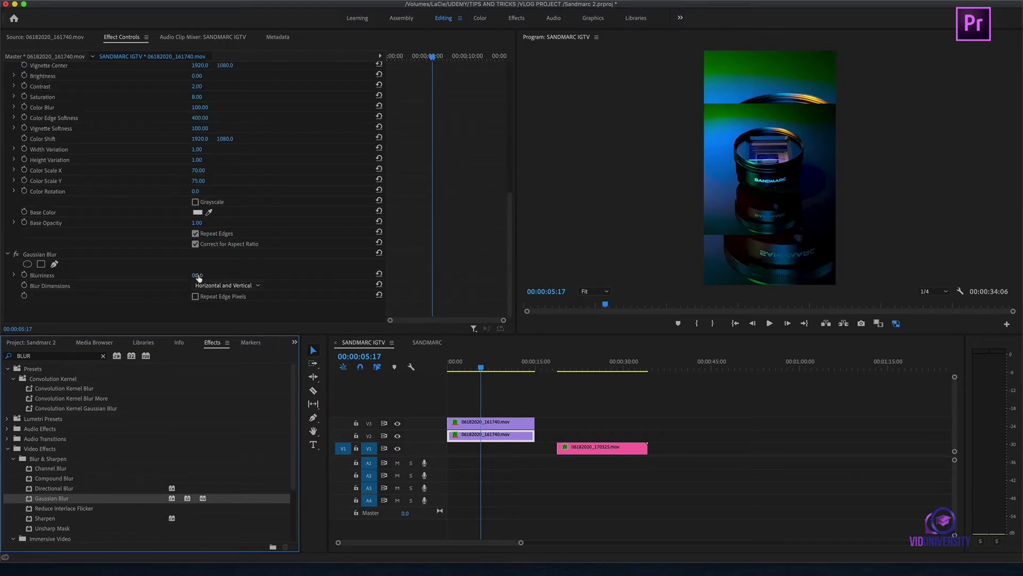
mouse_move(198, 277)
left_mouse_down()
mouse_move(250, 277)
mouse_move(208, 275)
left_mouse_up()
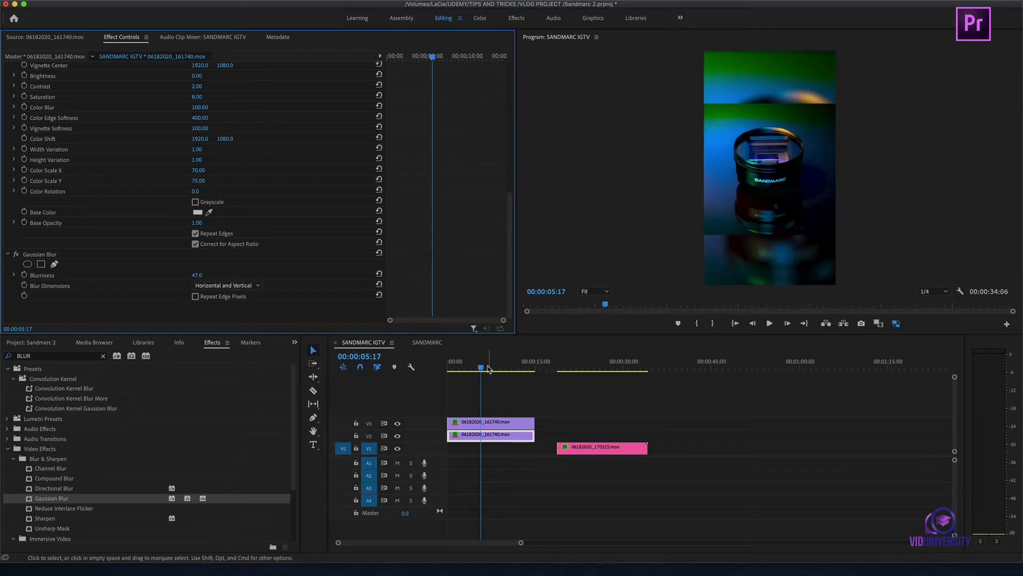
left_click_drag(482, 368, 522, 367)
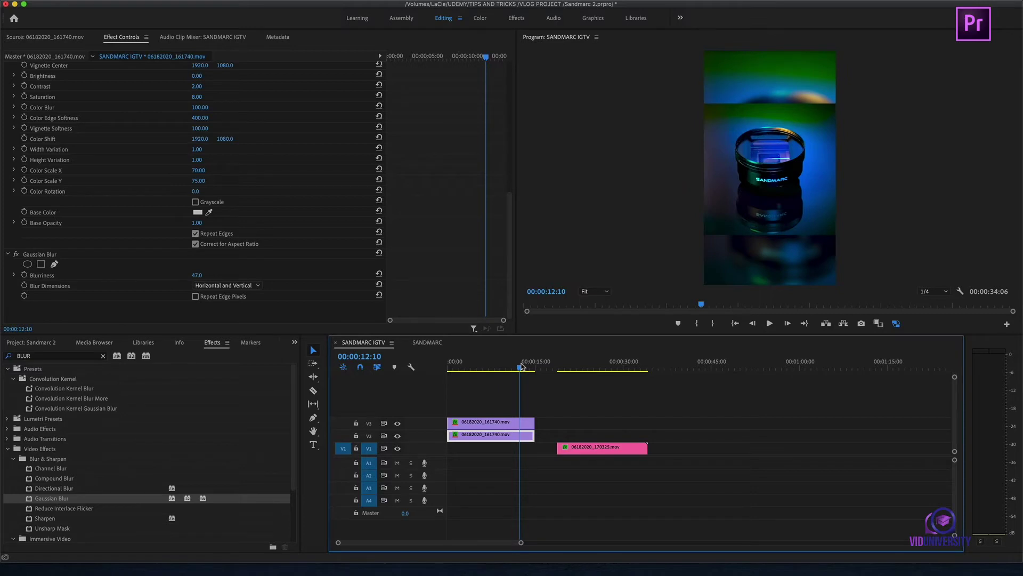
Add Cross Dissolve to the end edit points of both the V3 and V2 clips.
left_click(103, 355)
left_click(75, 354)
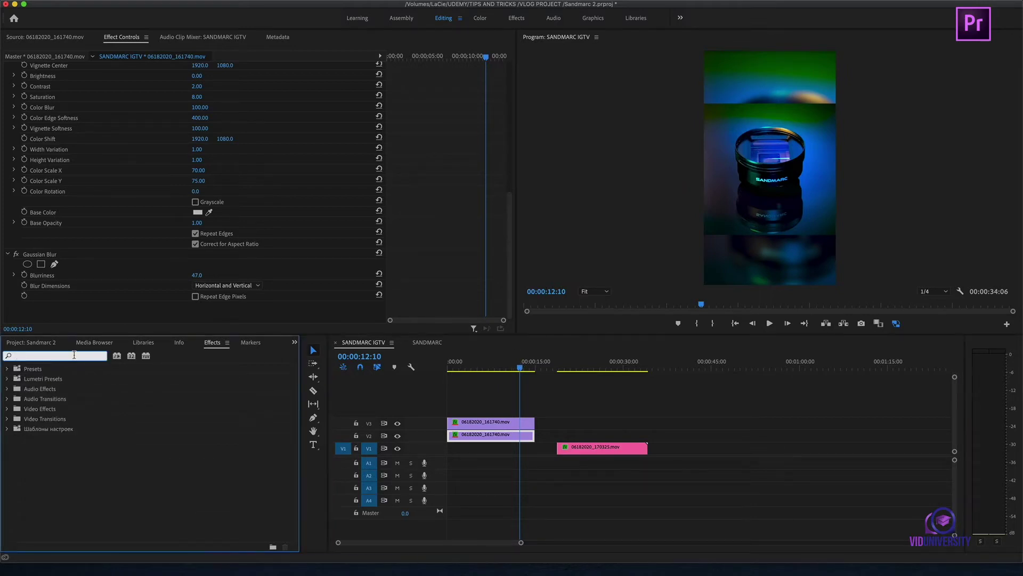
type("CROS")
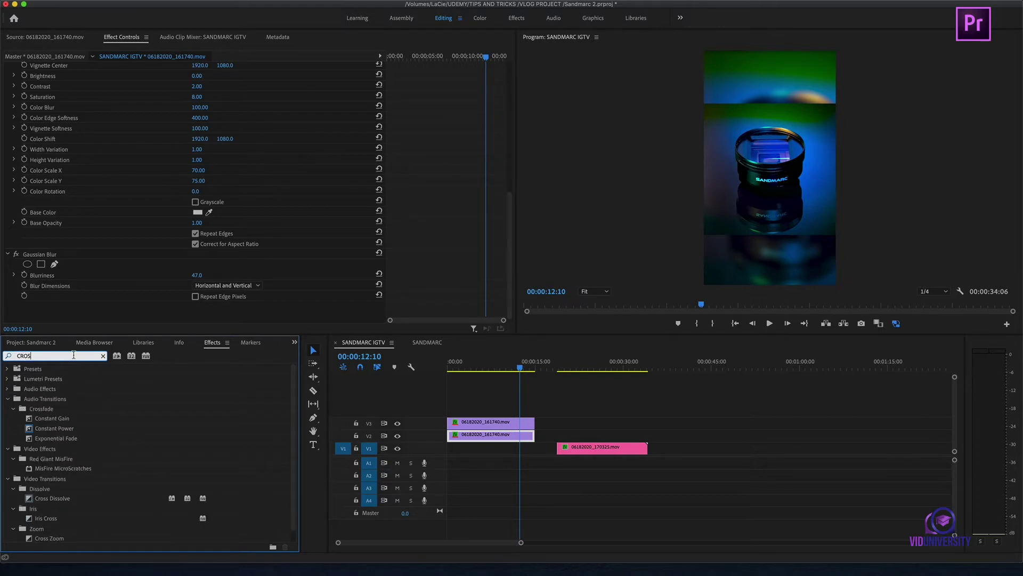
mouse_move(62, 501)
left_mouse_down()
mouse_move(449, 475)
mouse_move(554, 445)
mouse_move(535, 424)
left_mouse_up()
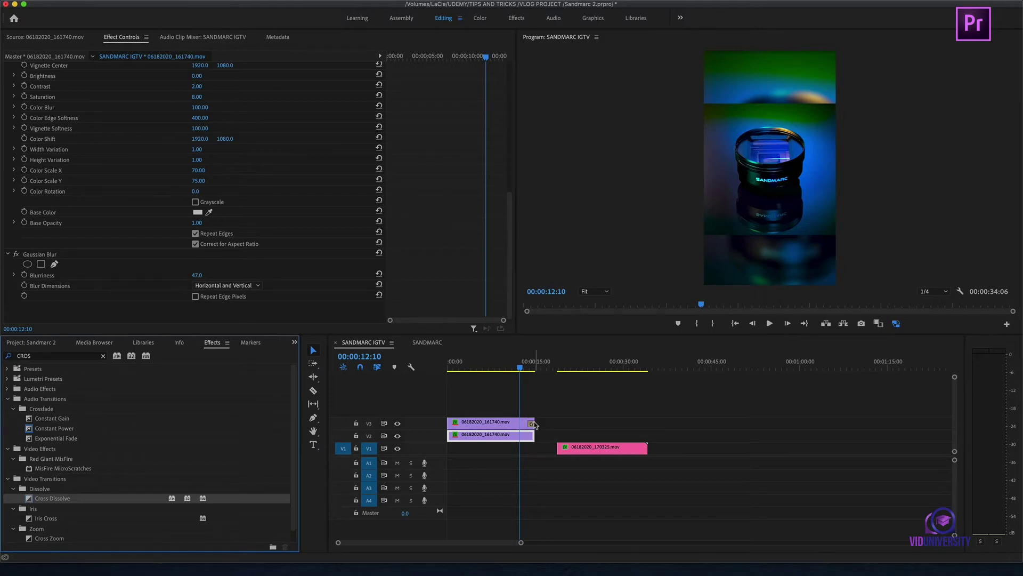
left_click(528, 367)
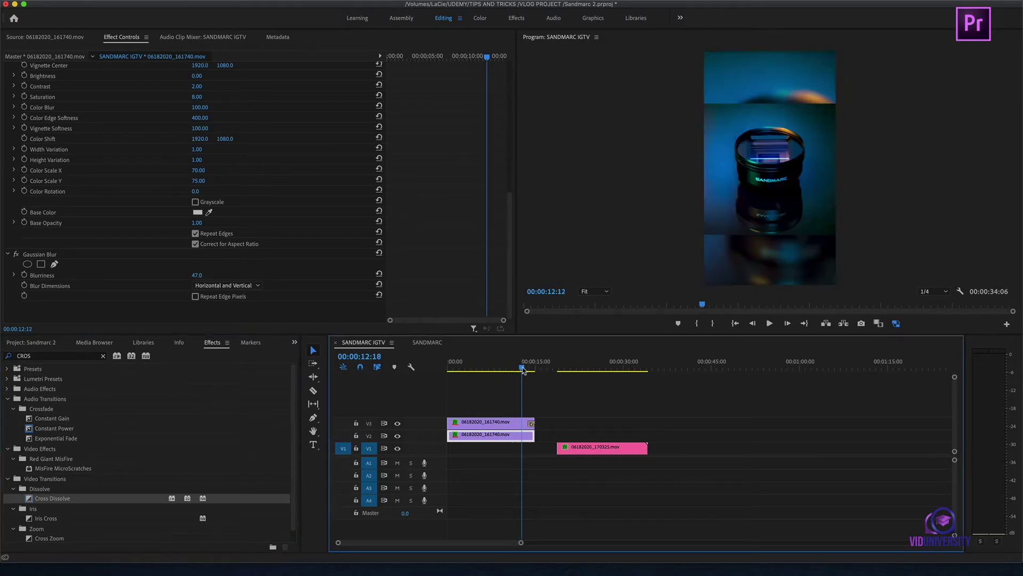
left_click_drag(528, 368, 532, 369)
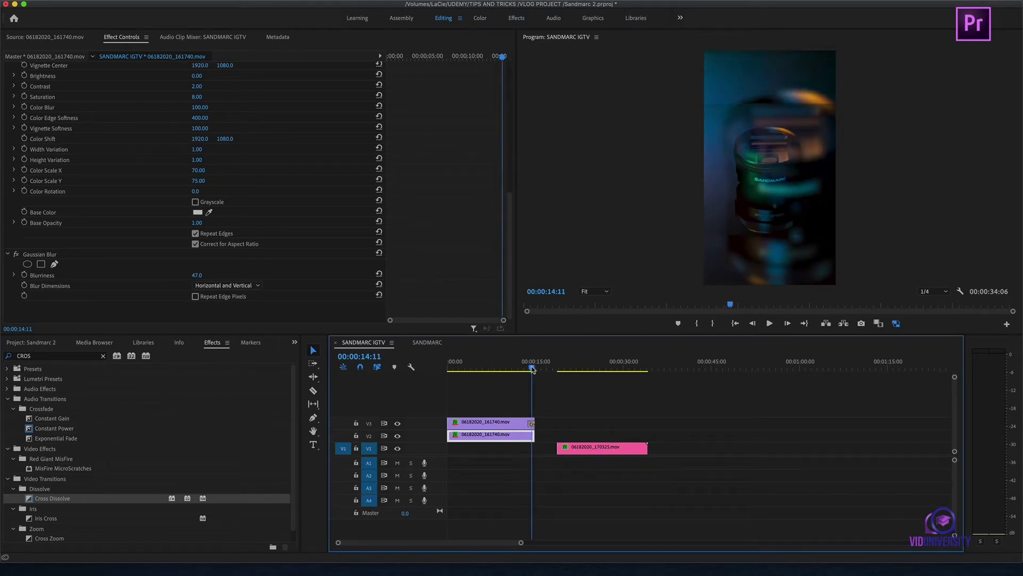
left_click_drag(40, 499, 533, 436)
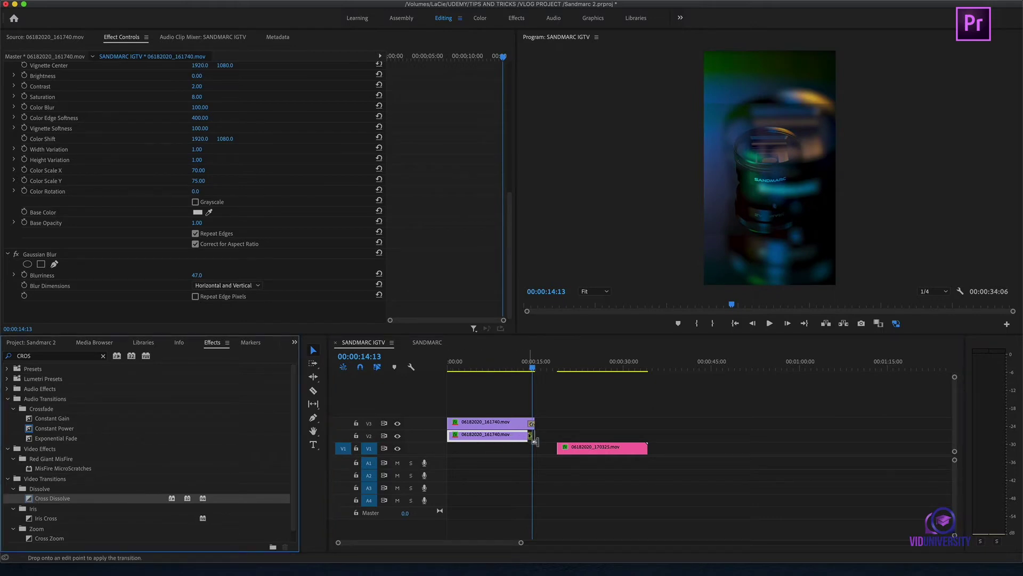
left_click_drag(532, 368, 497, 456)
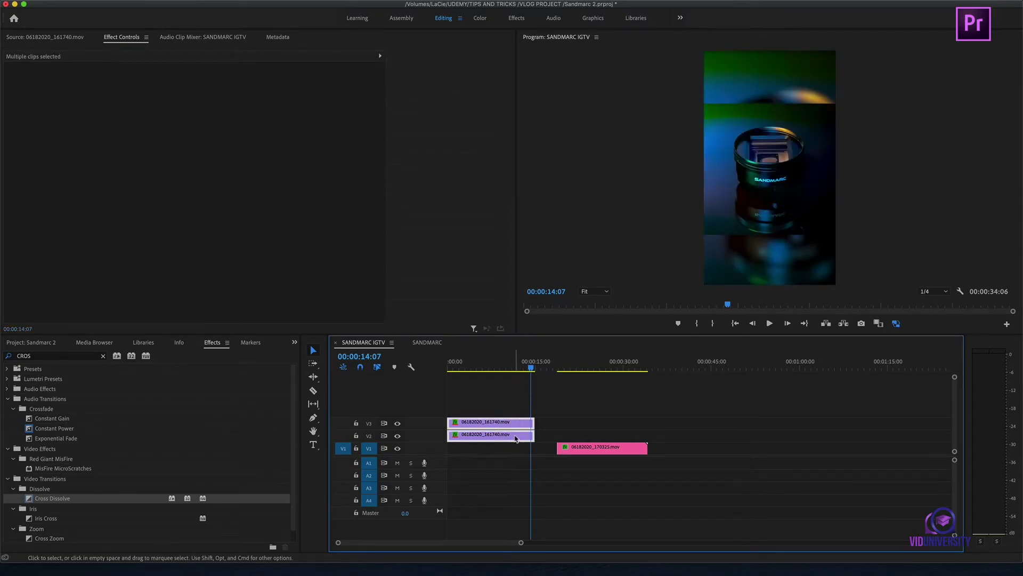
Nest the two selected stacked clips into a sequence named 'PAN STREAK'.
right_click(515, 438)
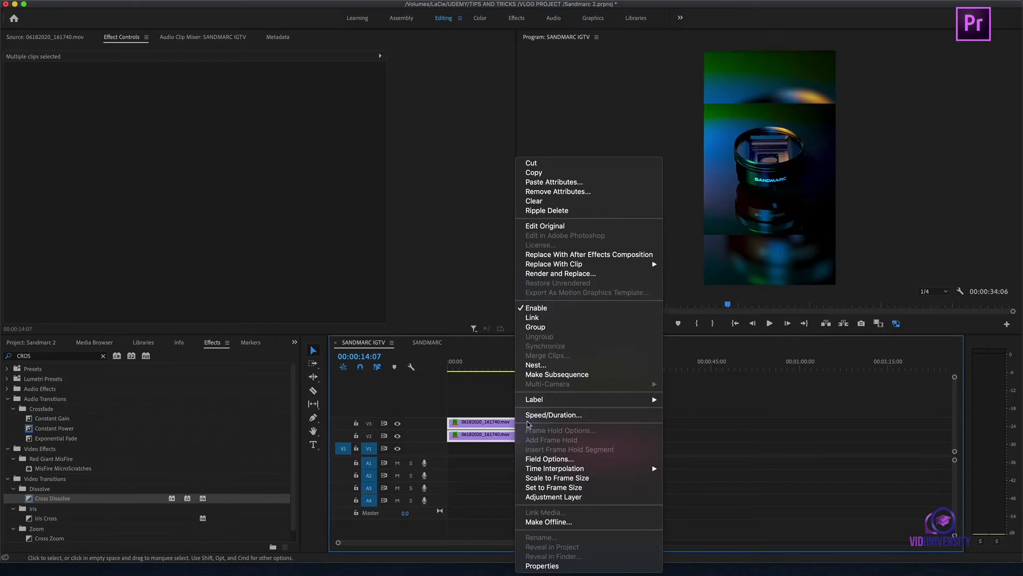
left_click(559, 368)
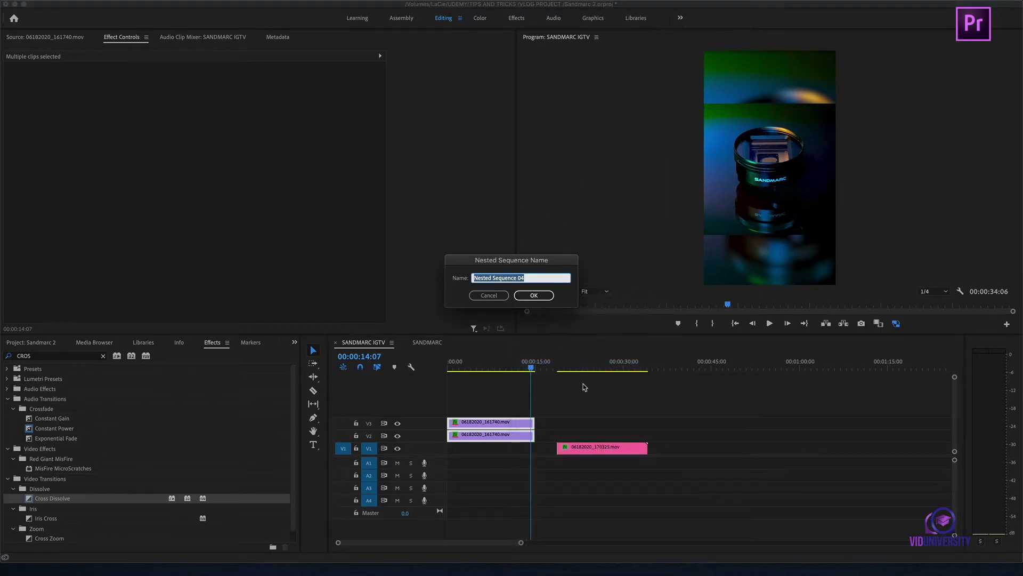
type("PAN")
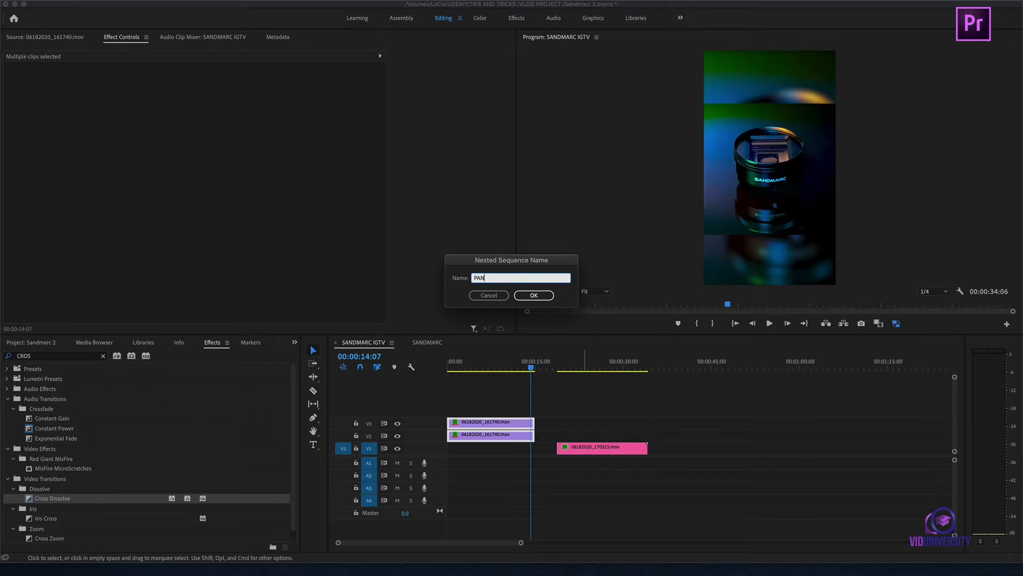
type(" STREAK")
key("Return")
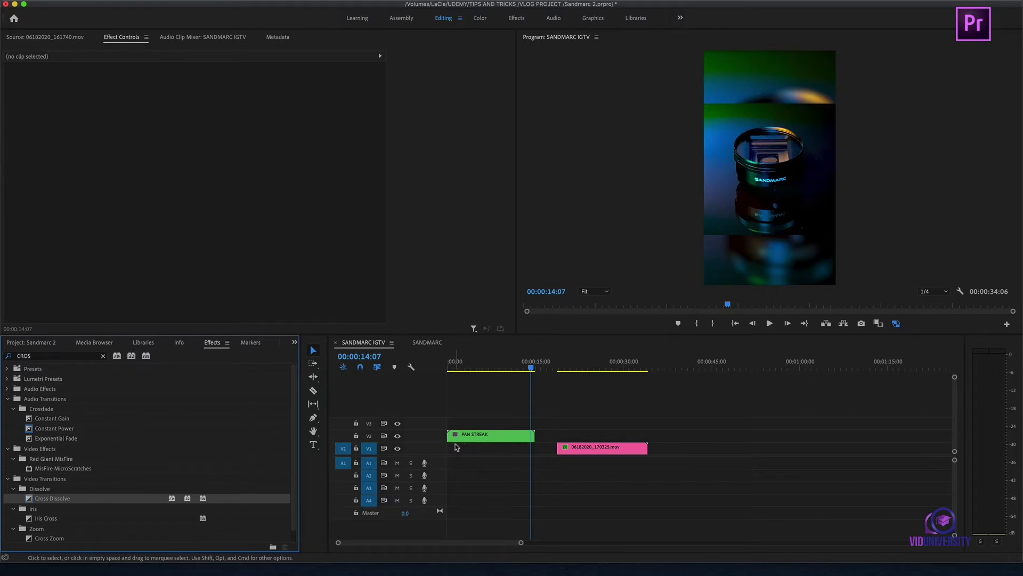
left_click(40, 343)
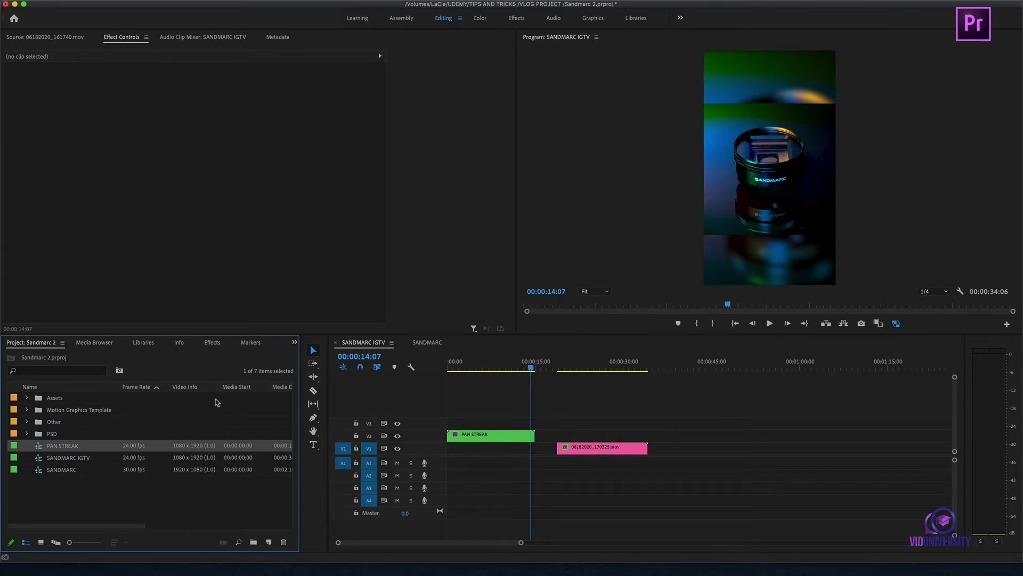
left_click(216, 344)
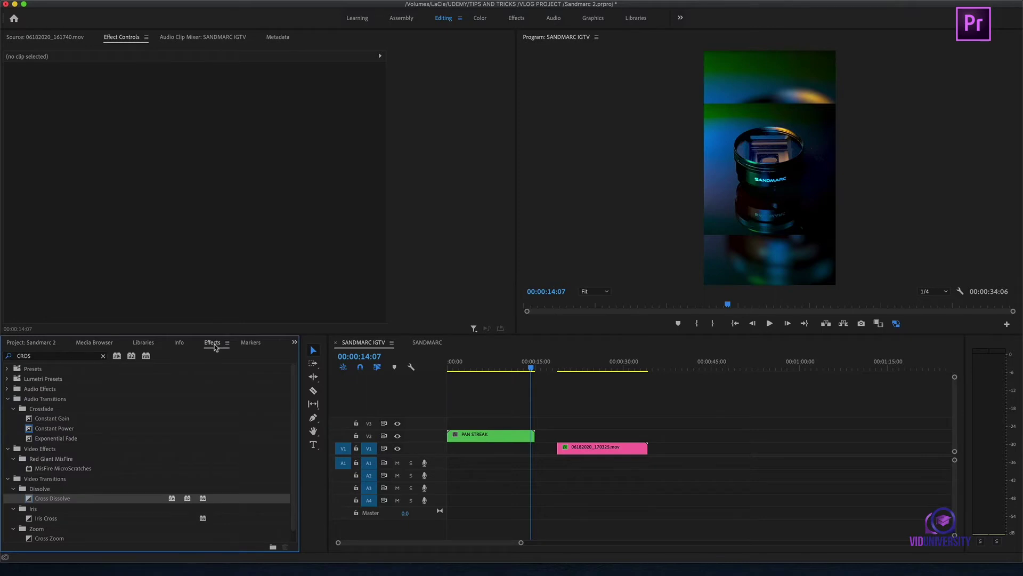
left_click_drag(48, 498, 304, 467)
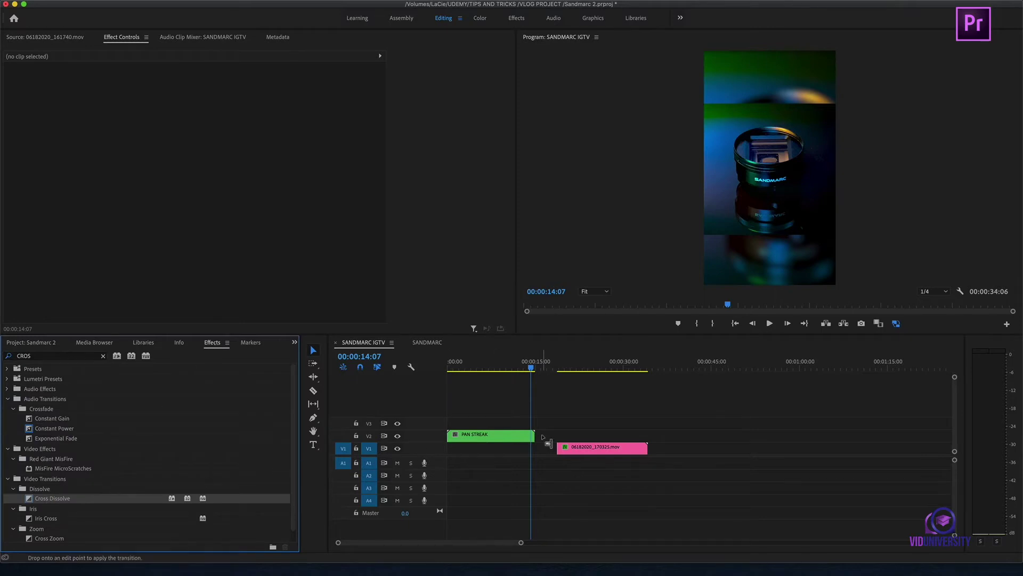
left_click_drag(543, 437, 533, 436)
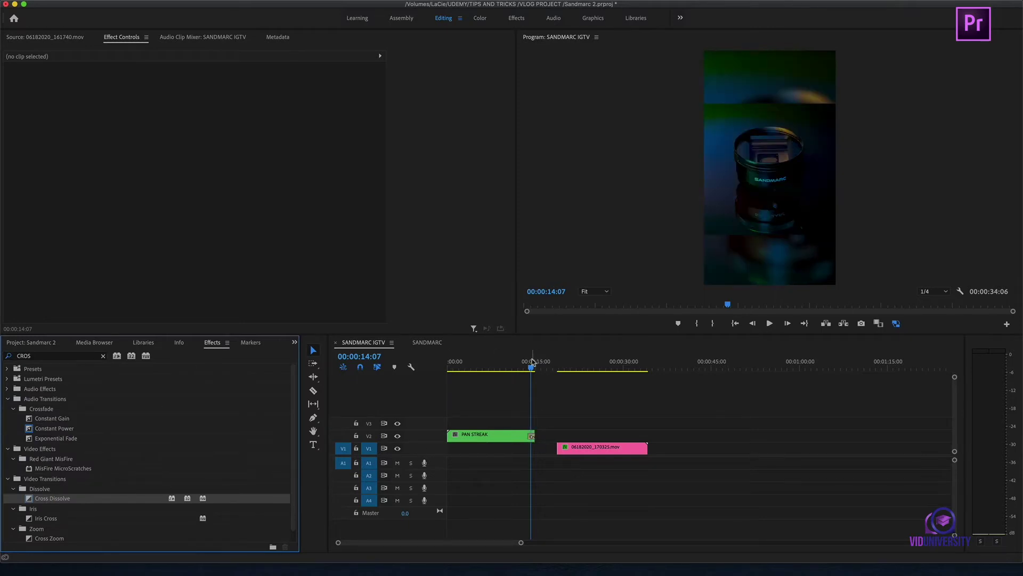
left_click(527, 363)
key("space")
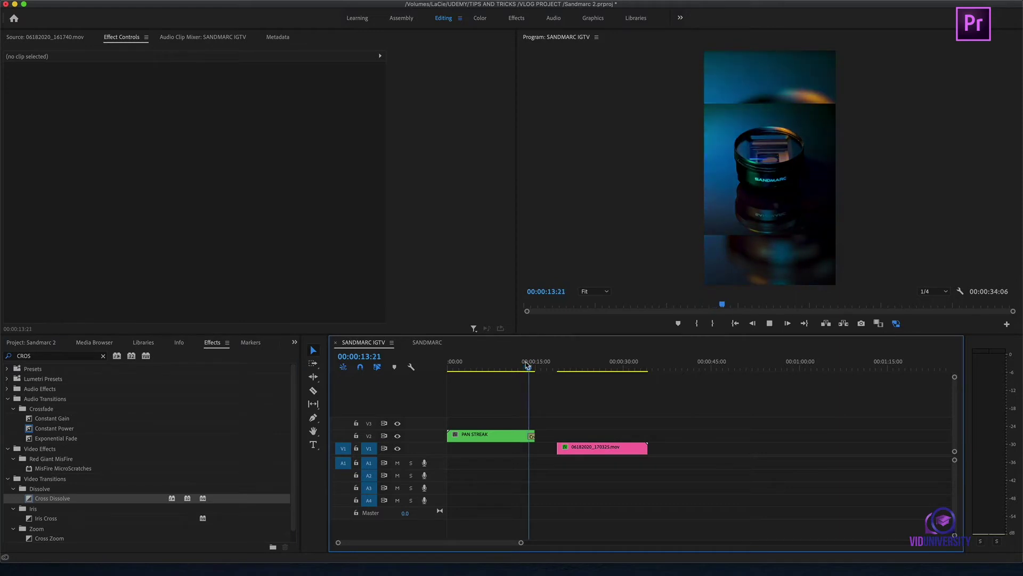
key("space")
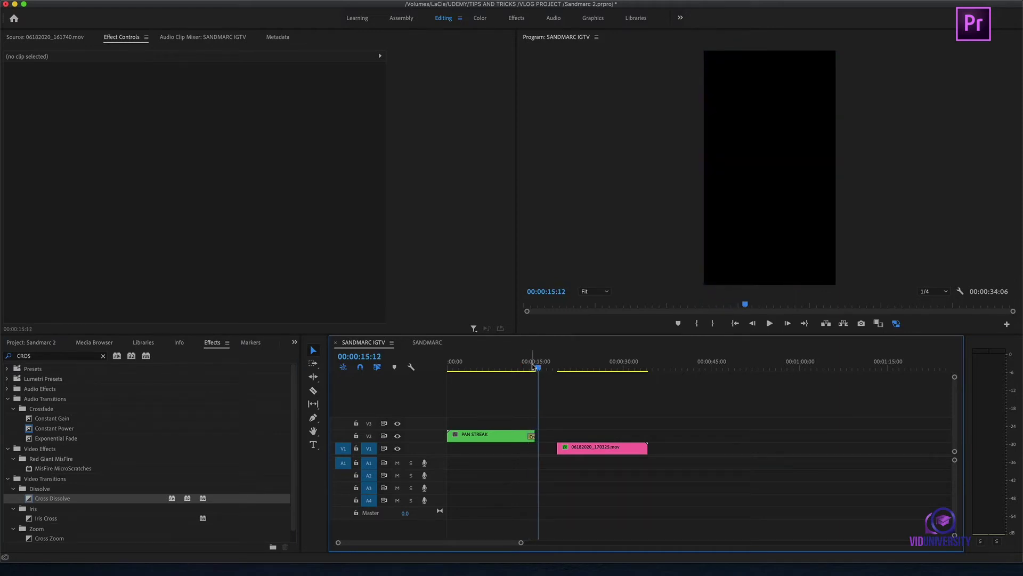
left_click_drag(532, 366, 530, 368)
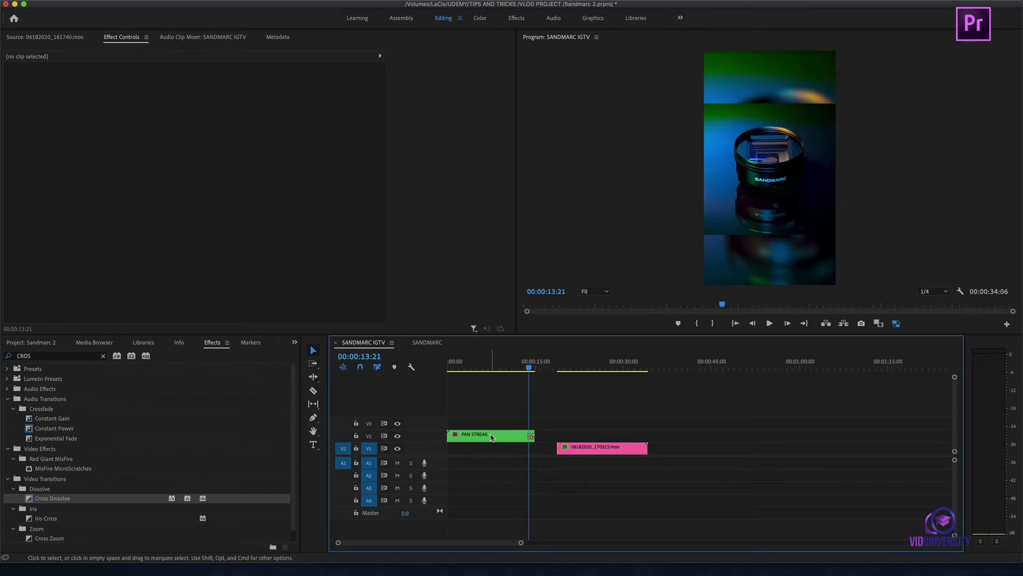
Double-click the green PAN STREAK nest on V2 to open its timeline.
double_click(491, 437)
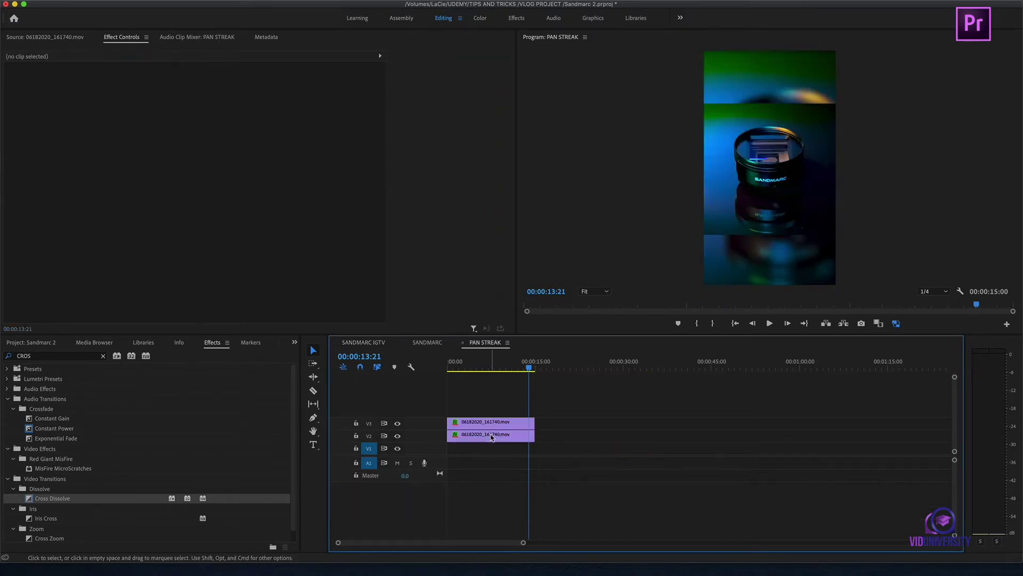
left_click(371, 345)
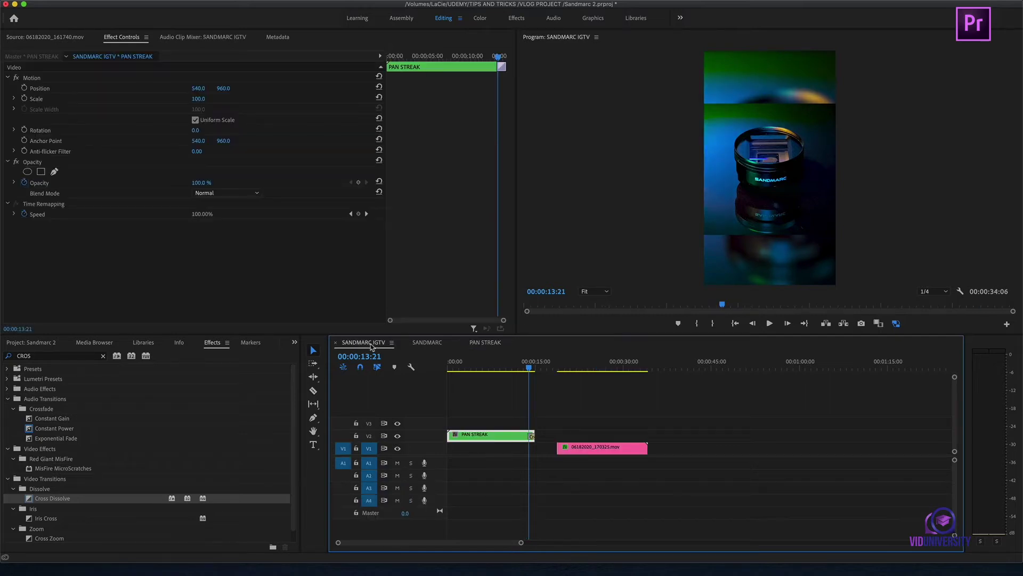
left_click_drag(487, 370, 480, 369)
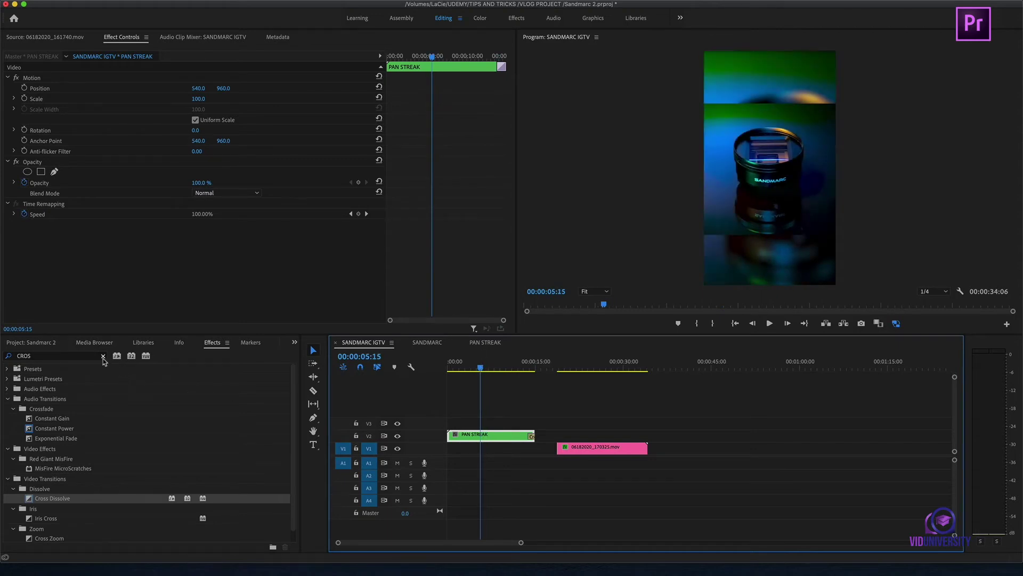
left_click(104, 357)
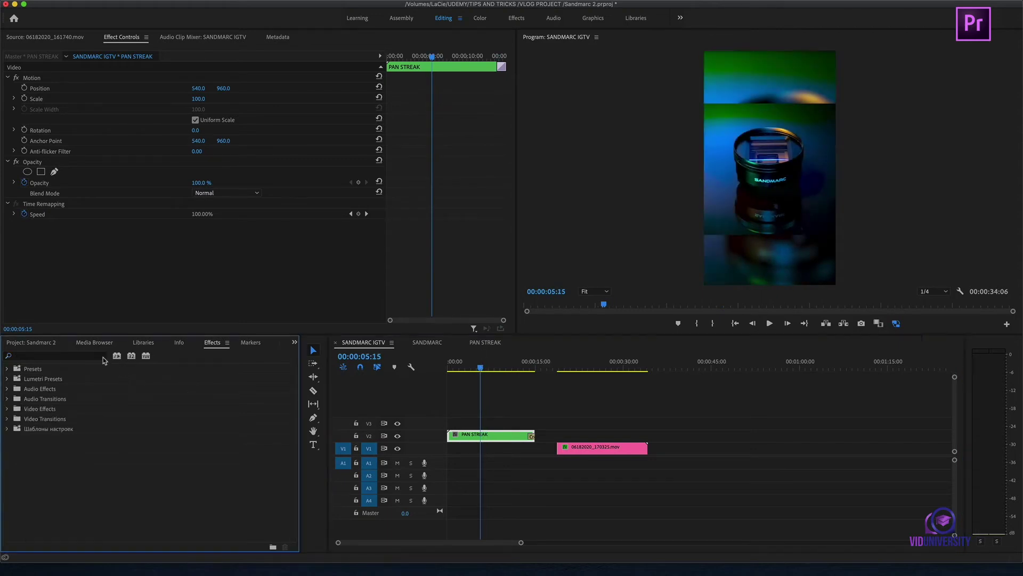
left_click(67, 356)
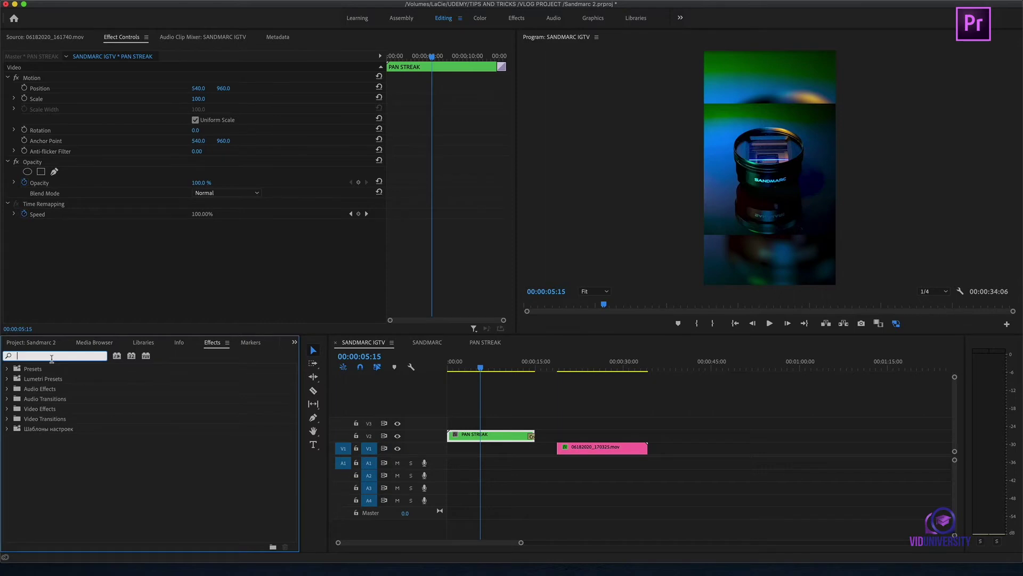
type("BLUR")
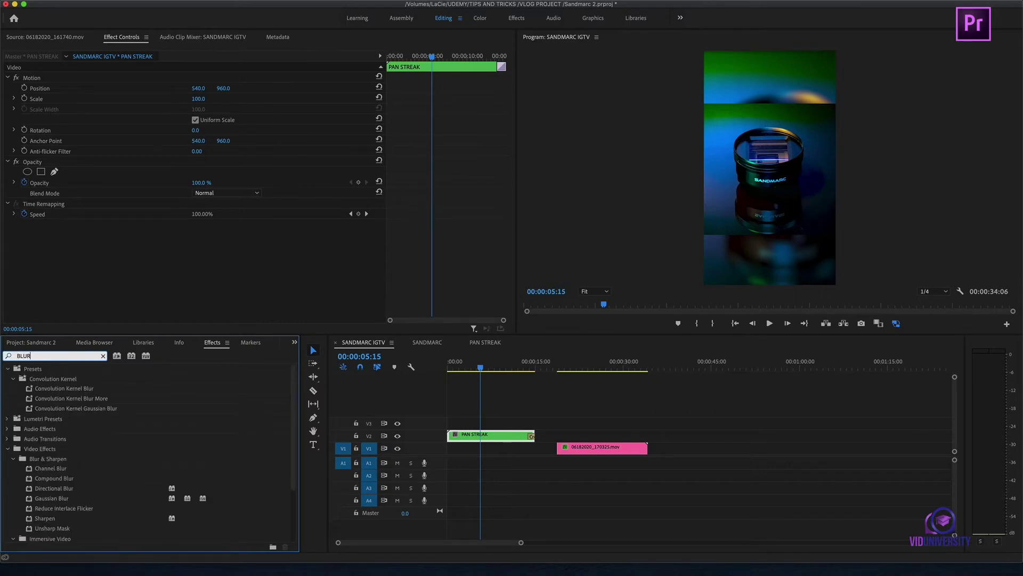
mouse_move(48, 500)
left_mouse_down()
mouse_move(229, 463)
mouse_move(482, 436)
left_mouse_up()
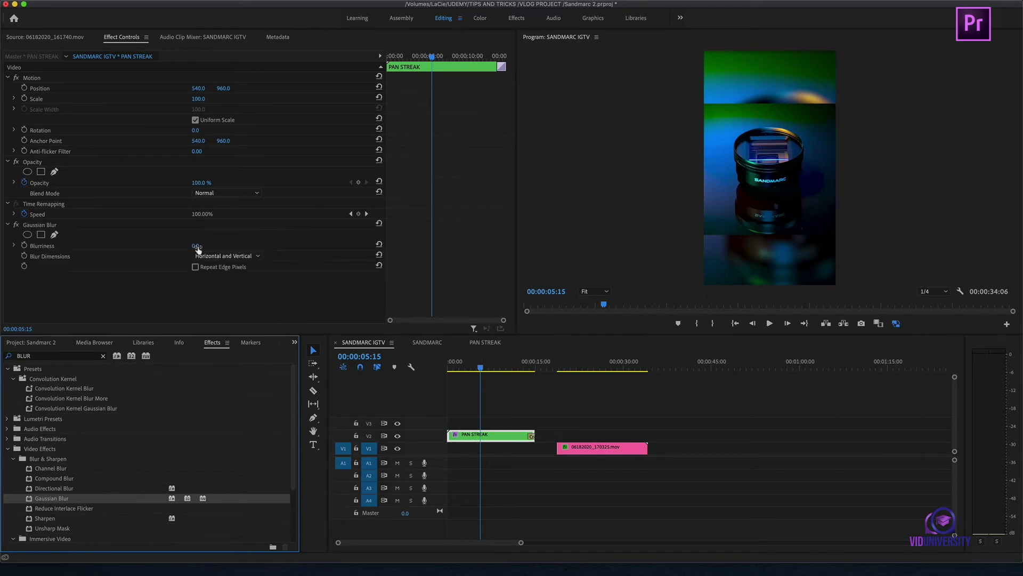
left_click_drag(198, 247, 243, 247)
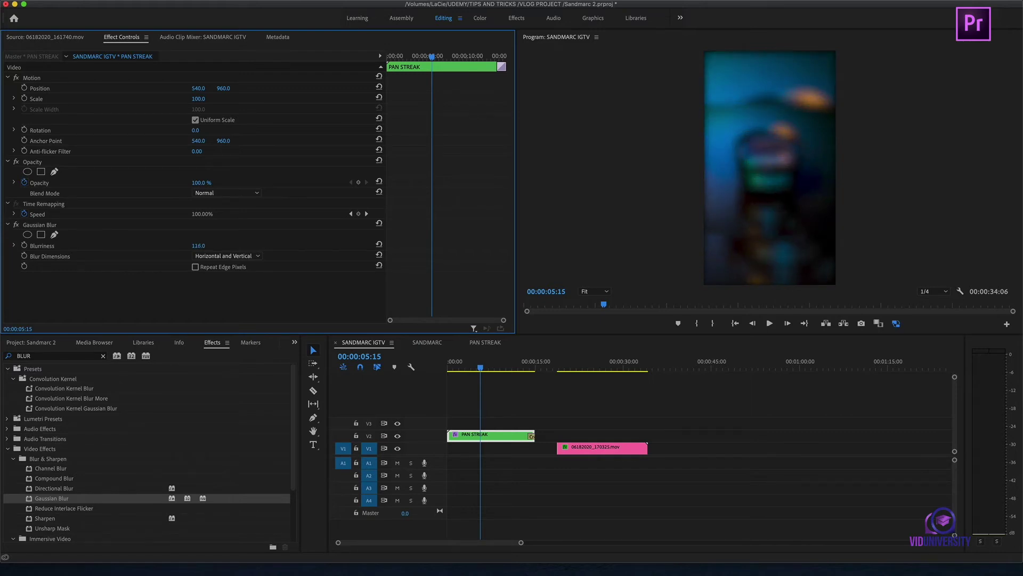
left_click_drag(217, 246, 217, 246)
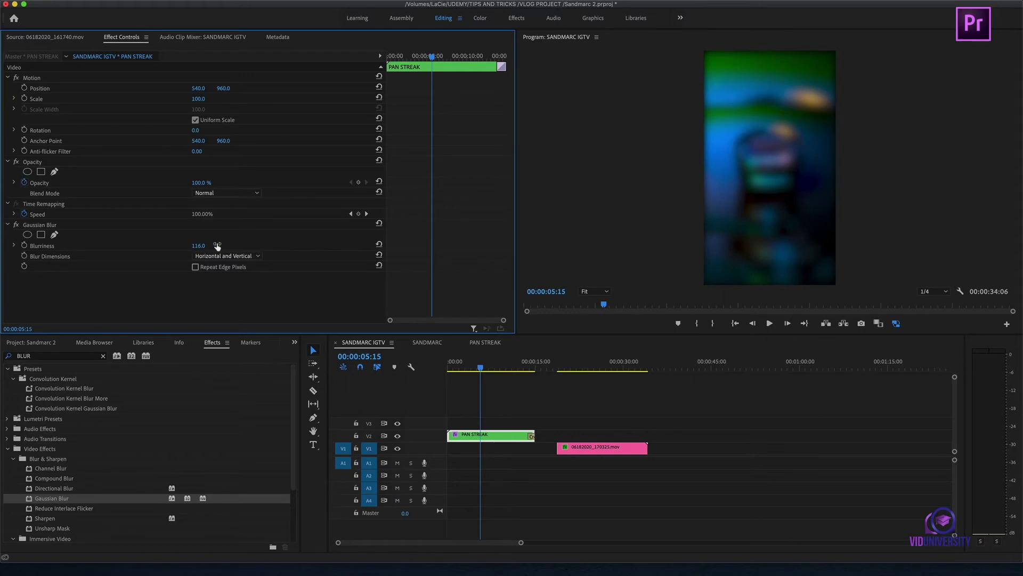
left_click(38, 228)
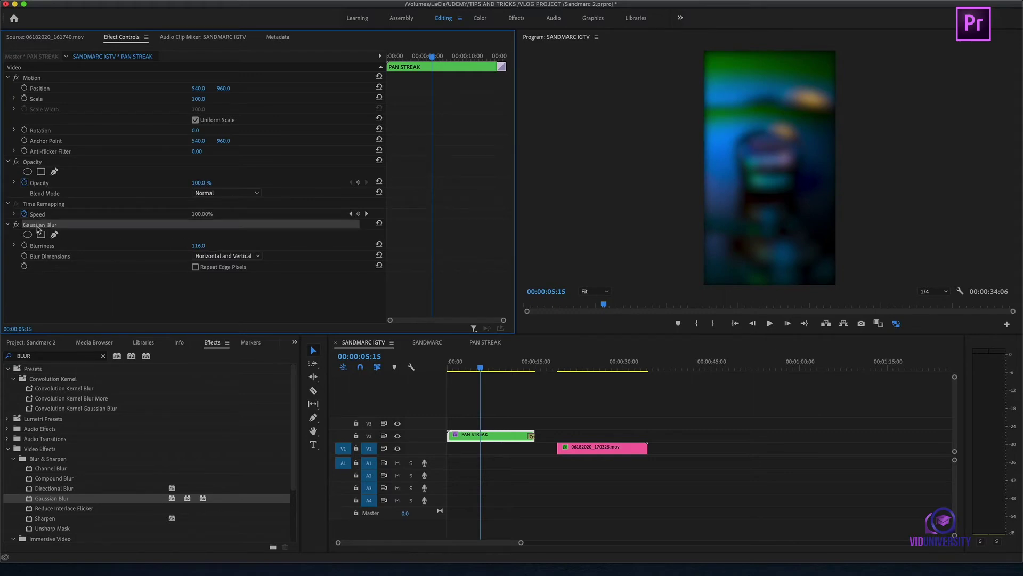
key("Delete")
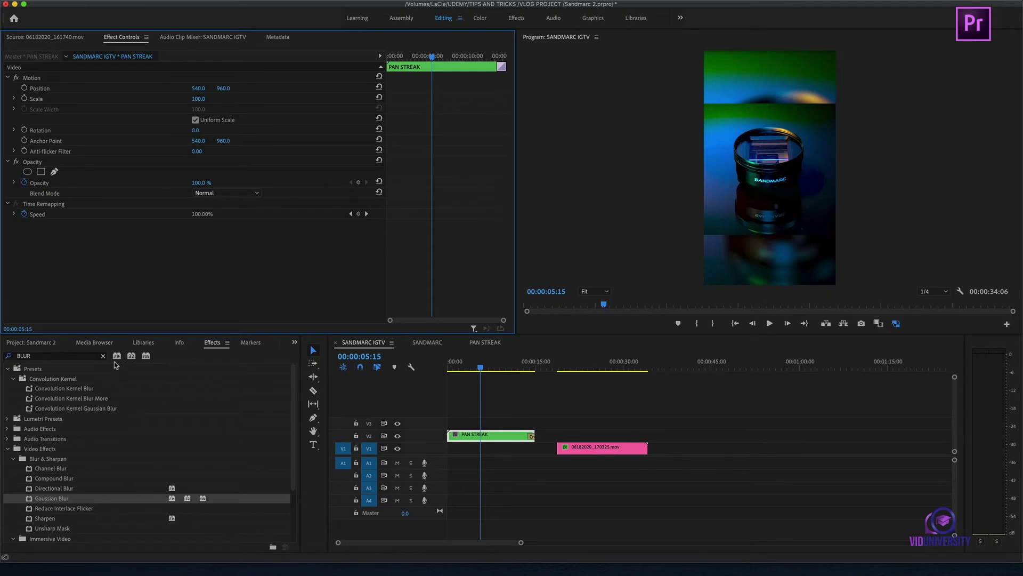
Set the pink 06182020_170325.mov clip's speed to 50% and play it back.
left_click(602, 366)
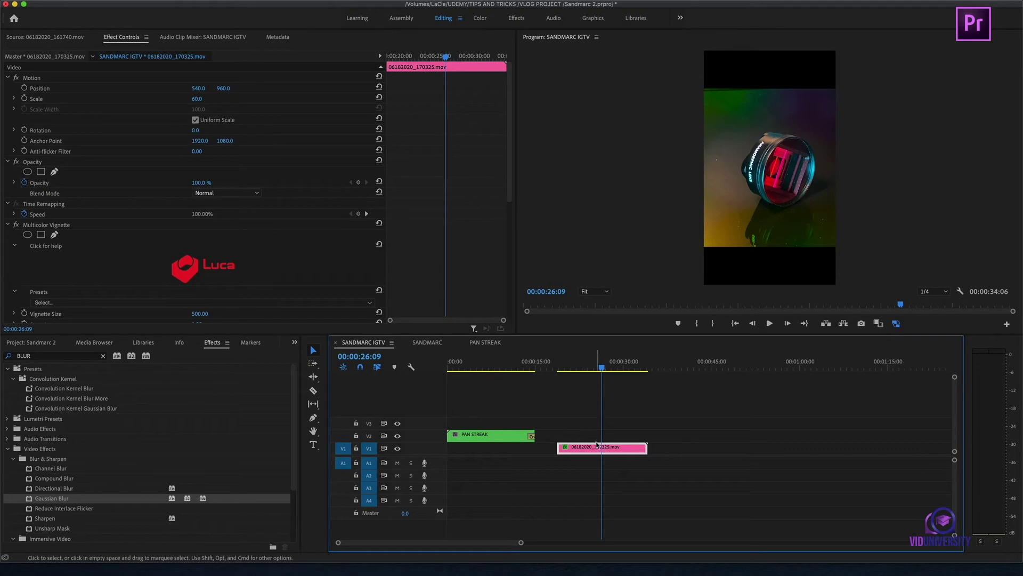
mouse_move(595, 368)
left_mouse_down()
mouse_move(582, 368)
mouse_move(592, 367)
left_mouse_up()
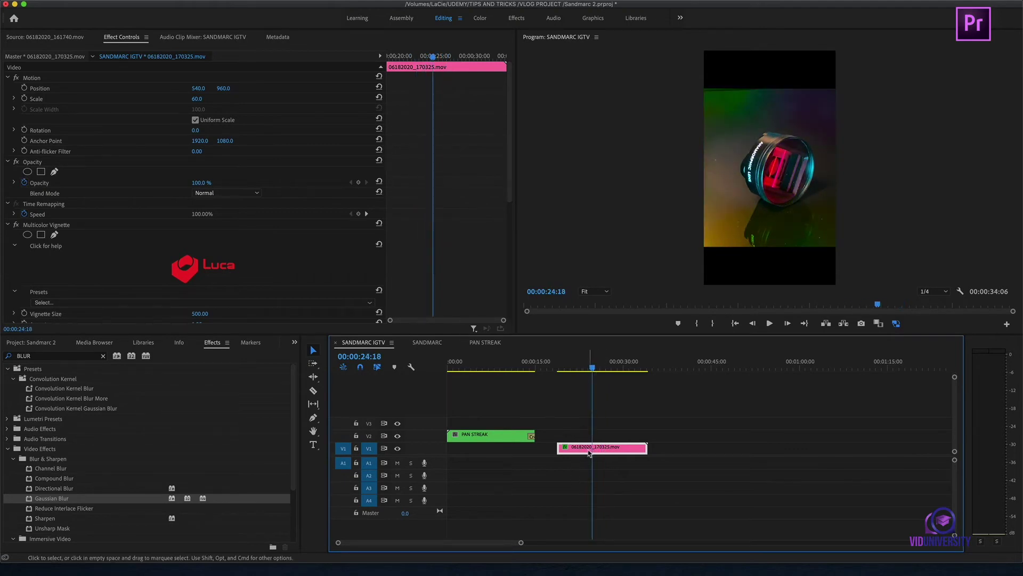
right_click(589, 452)
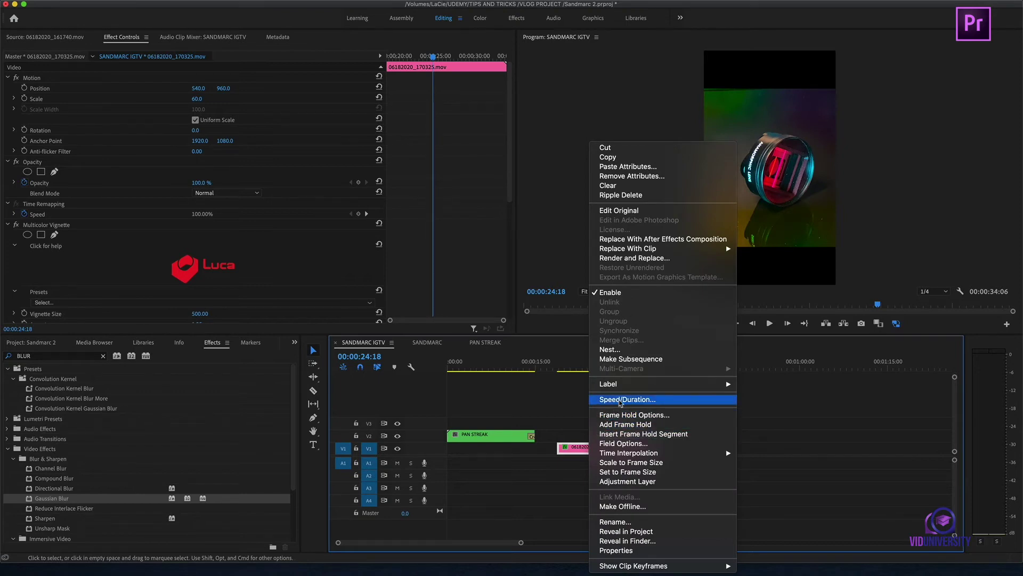
left_click(621, 399)
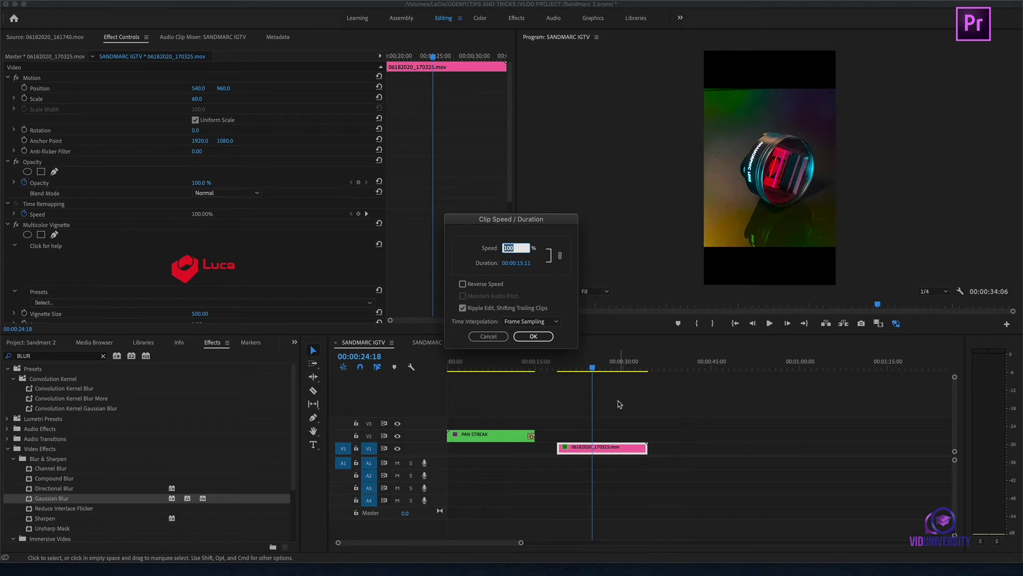
type("50")
key("Return")
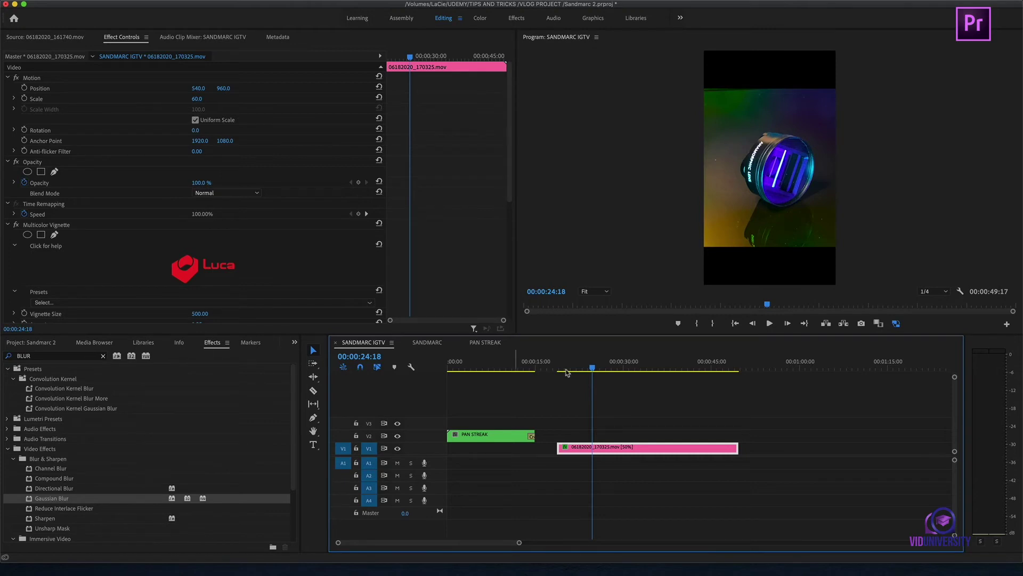
key("space")
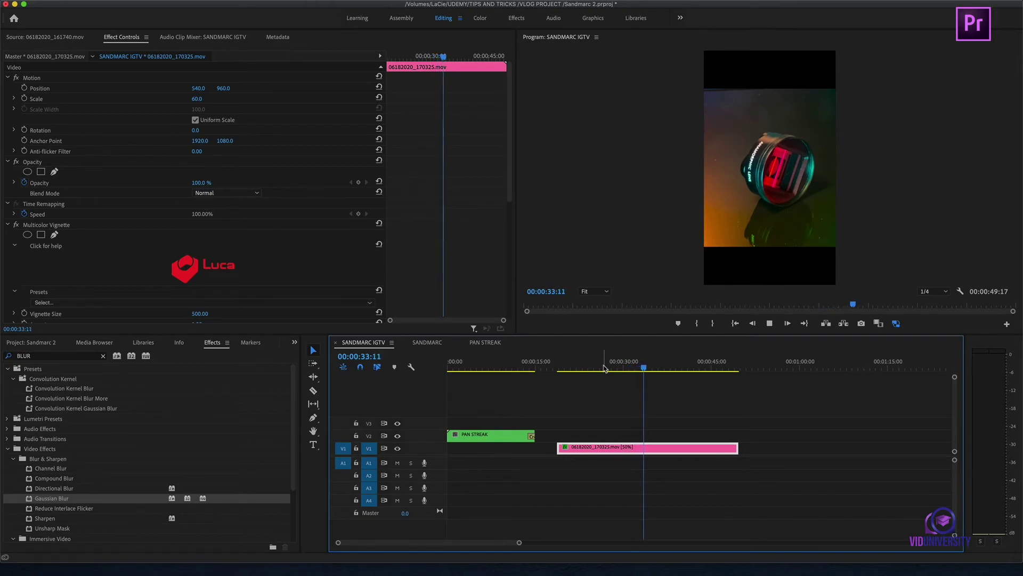
key("space")
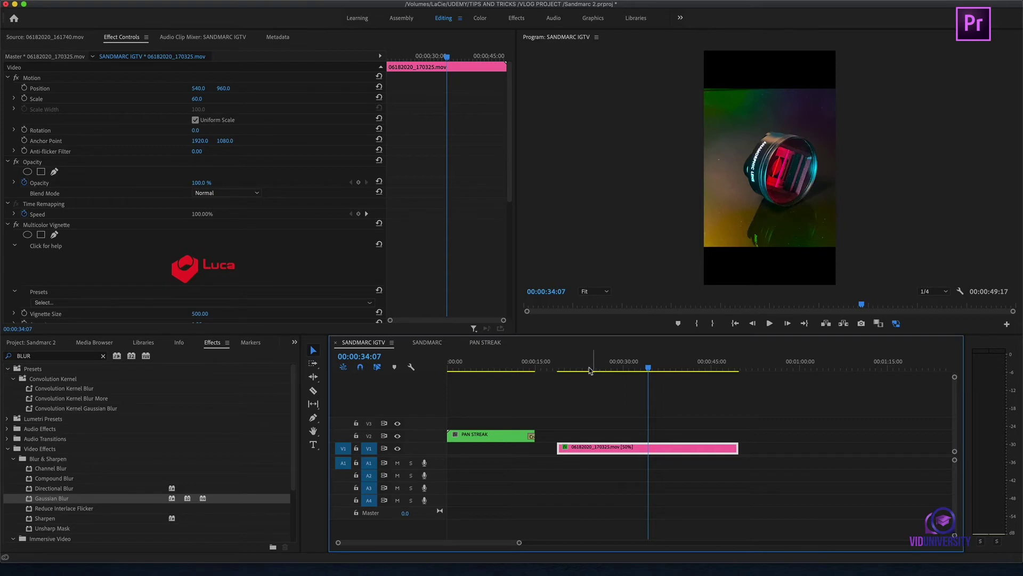
left_click(103, 356)
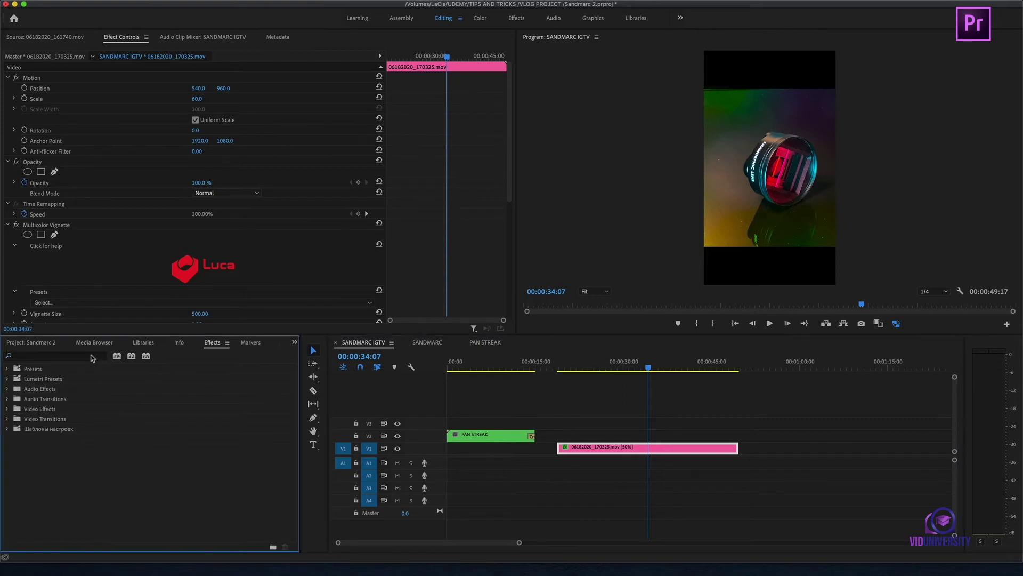
type("WARP")
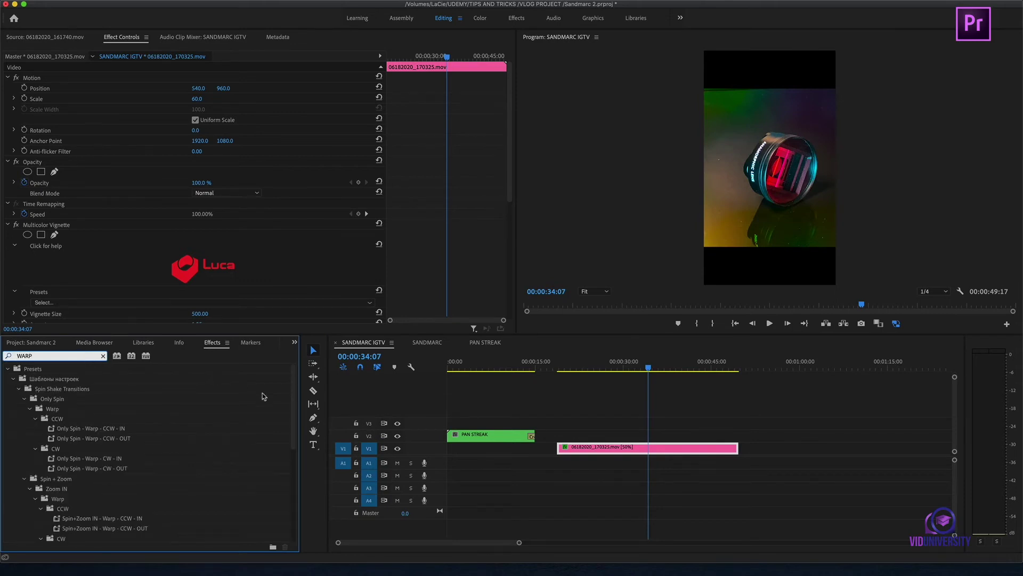
scroll(181, 464, "down", 5)
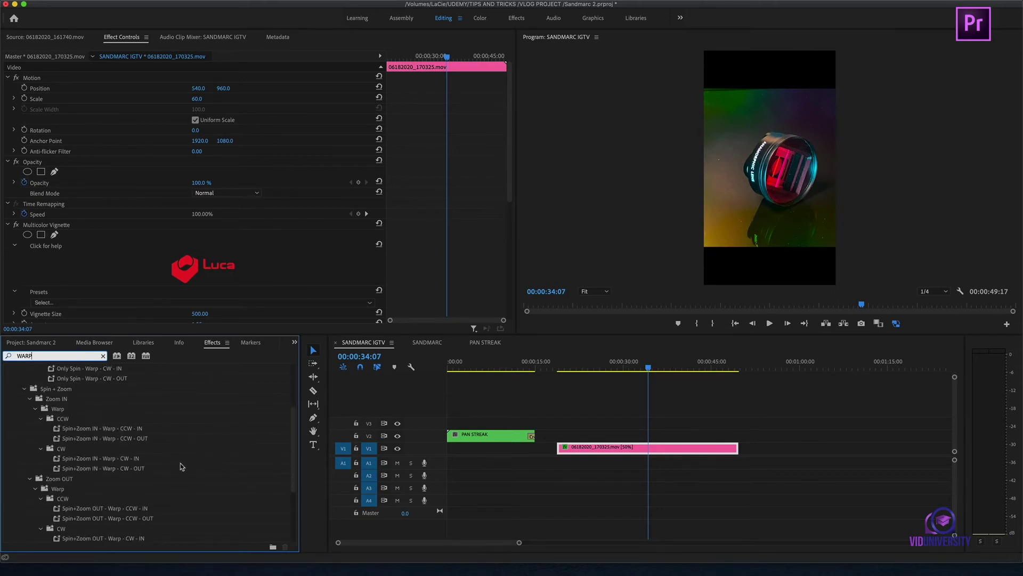
scroll(113, 515, "down", 1)
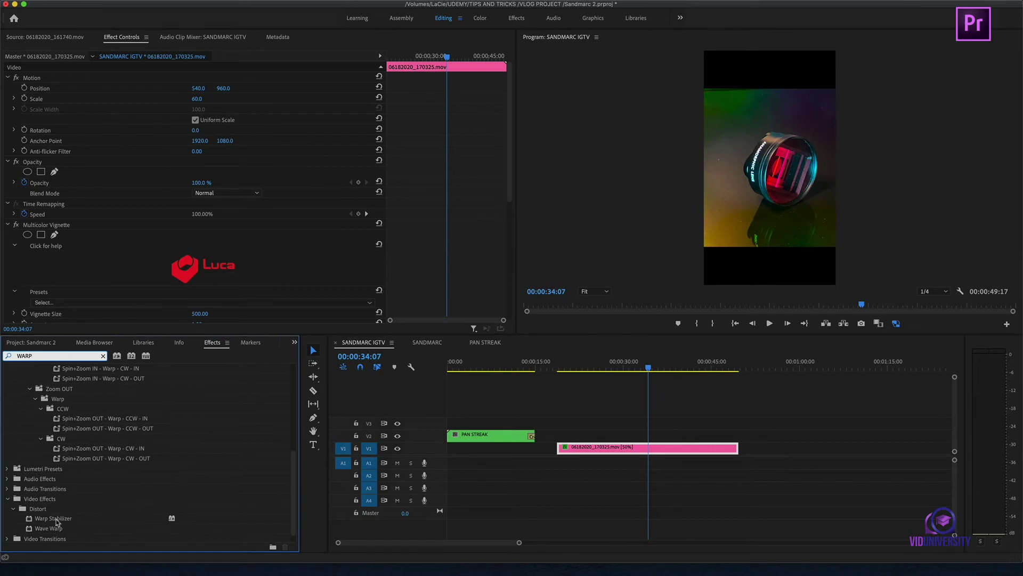
left_click_drag(57, 522, 593, 451)
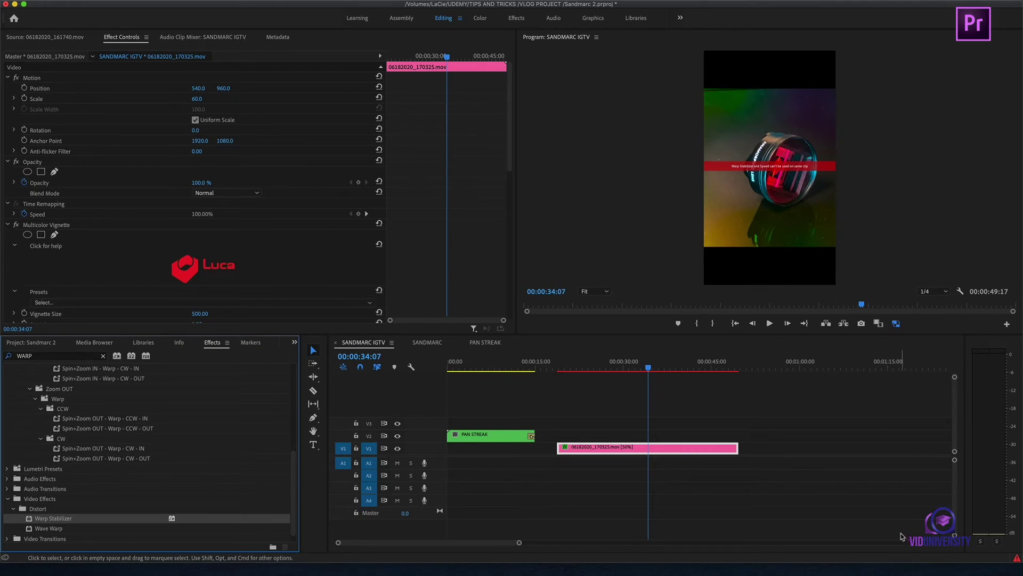
key("super+z")
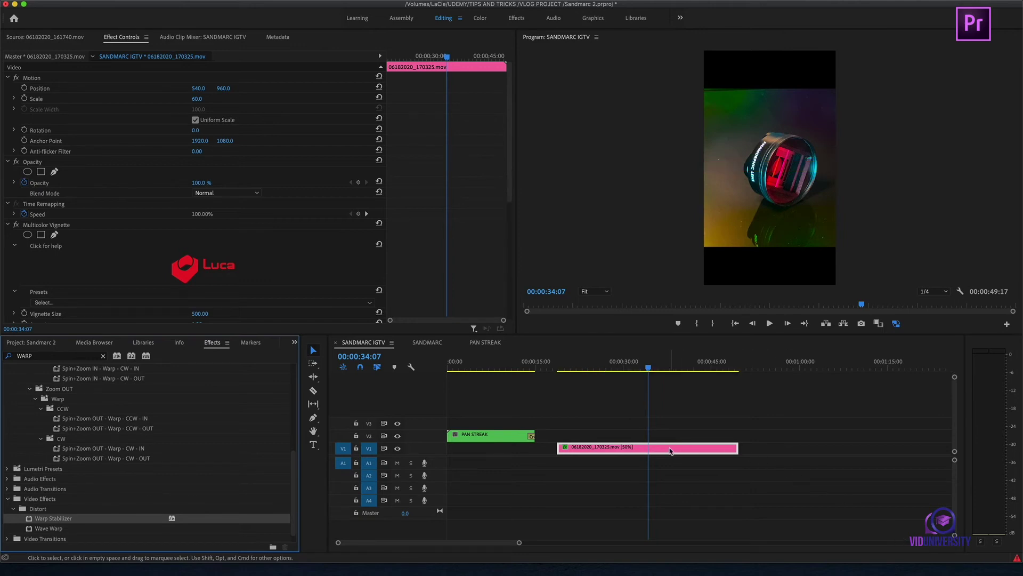
Nest the slowed pink V1 clip as 'COLOR CHANGE' and show it in the Project panel.
scroll(191, 264, "down", 5)
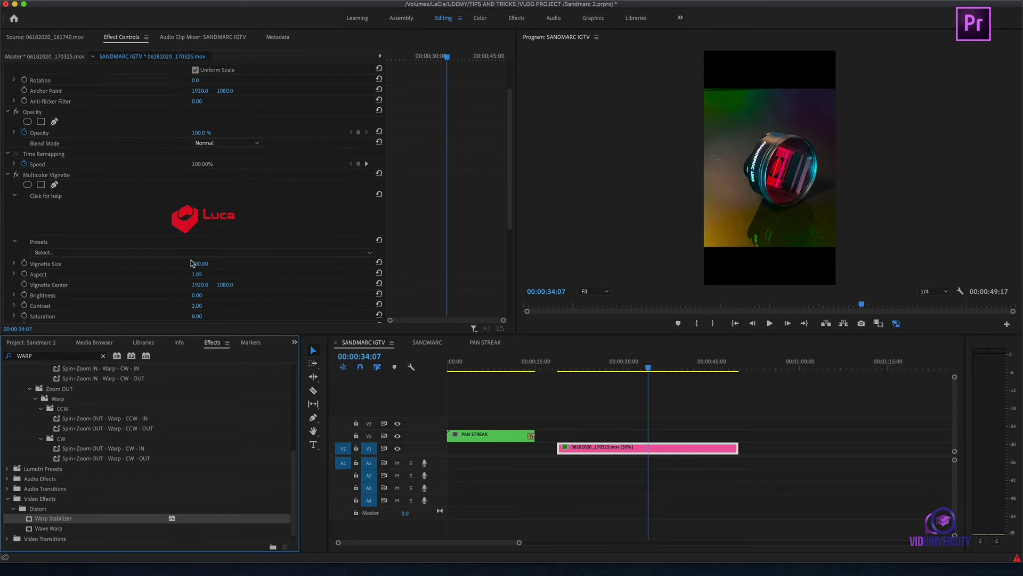
scroll(192, 269, "down", 6)
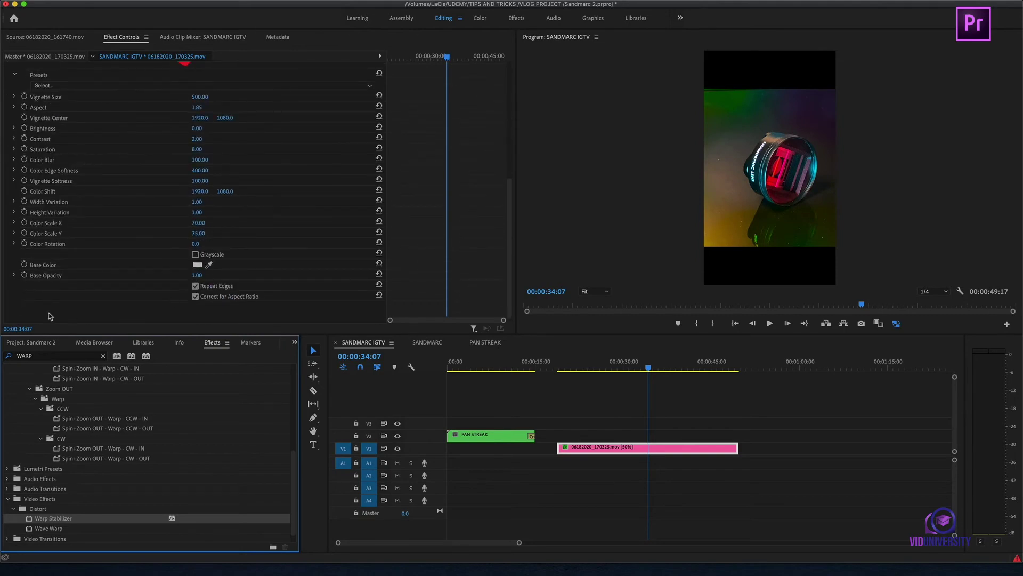
right_click(680, 453)
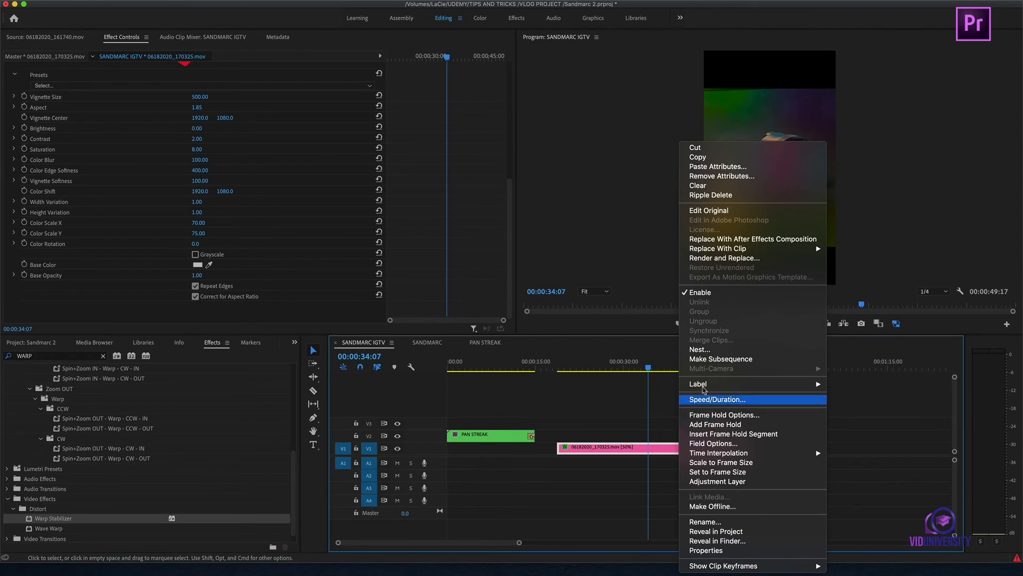
left_click(698, 350)
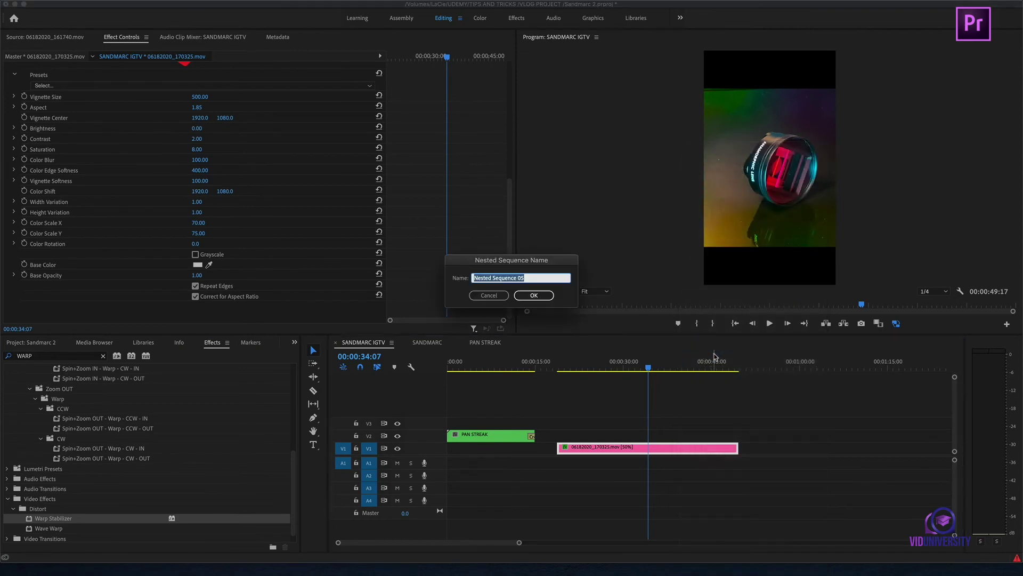
type("COLOR CHANGE")
key("Return")
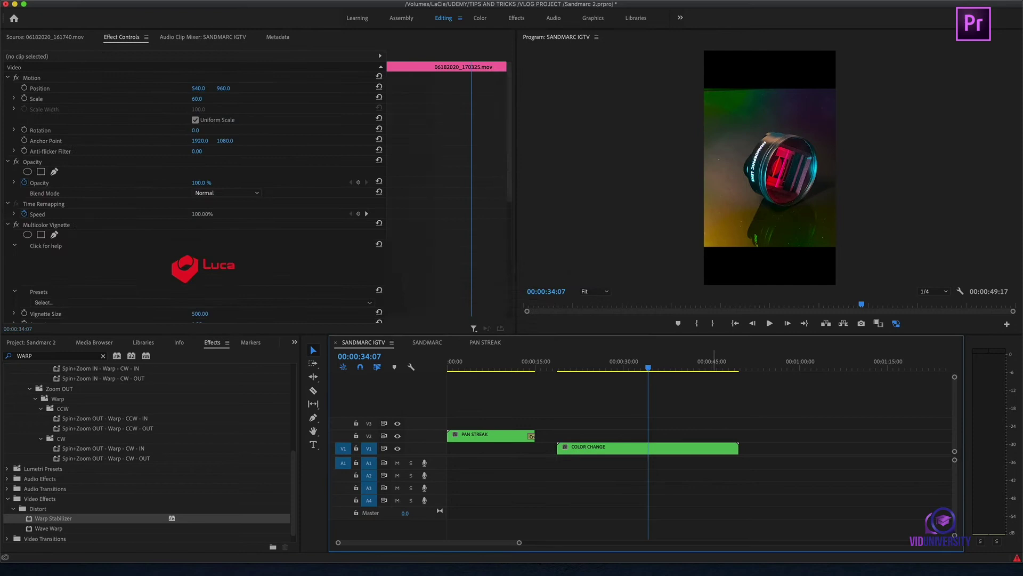
left_click(42, 343)
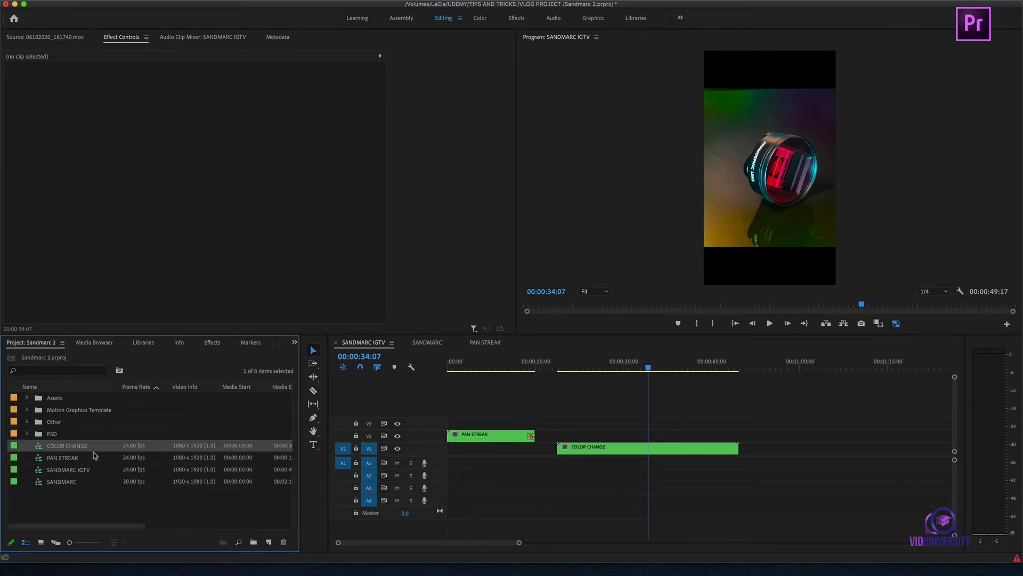
Apply Warp Stabilizer to the COLOR CHANGE nest, then switch to the SANDMARC sequence.
left_click(212, 344)
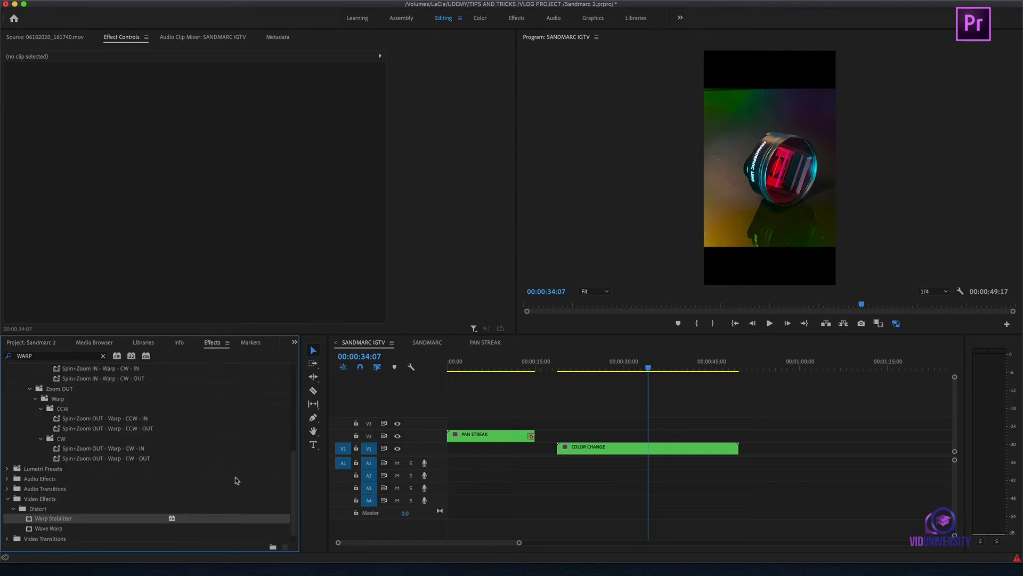
left_click_drag(63, 522, 590, 452)
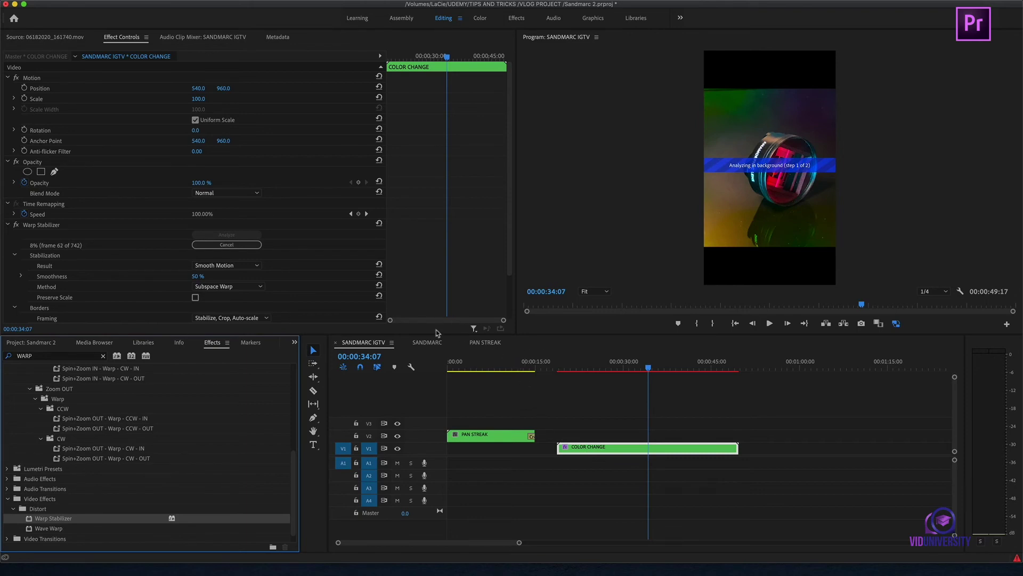
left_click(428, 343)
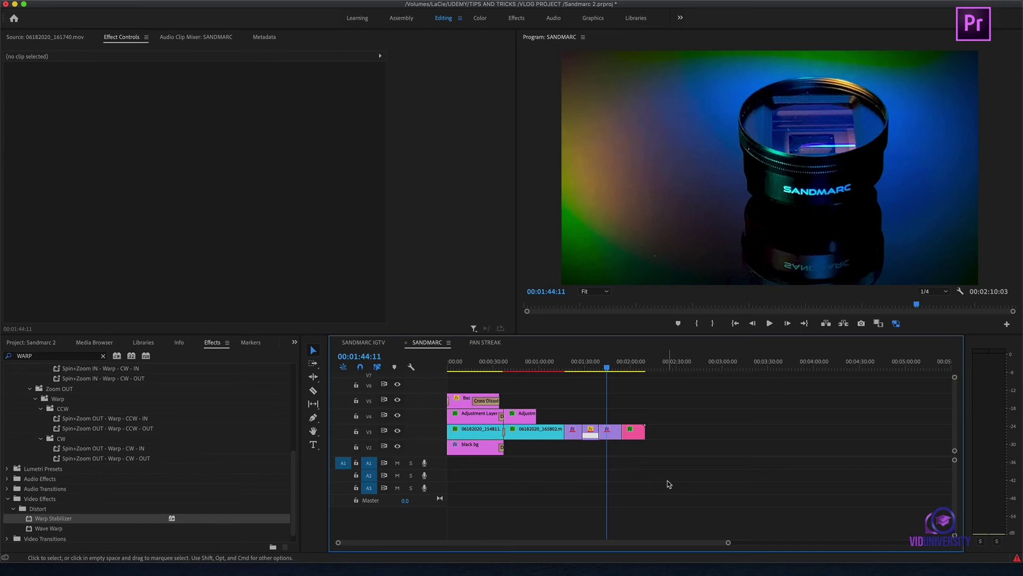
Marquee-select all SANDMARC clips and nest them as 'FINAL'.
left_click_drag(681, 497, 449, 390)
right_click(458, 405)
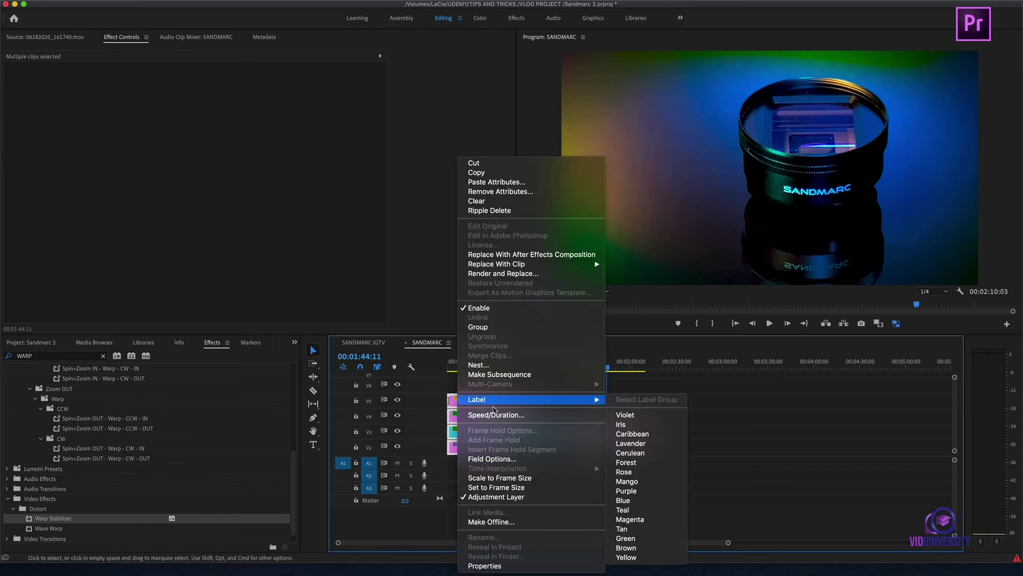
left_click(504, 367)
type("F")
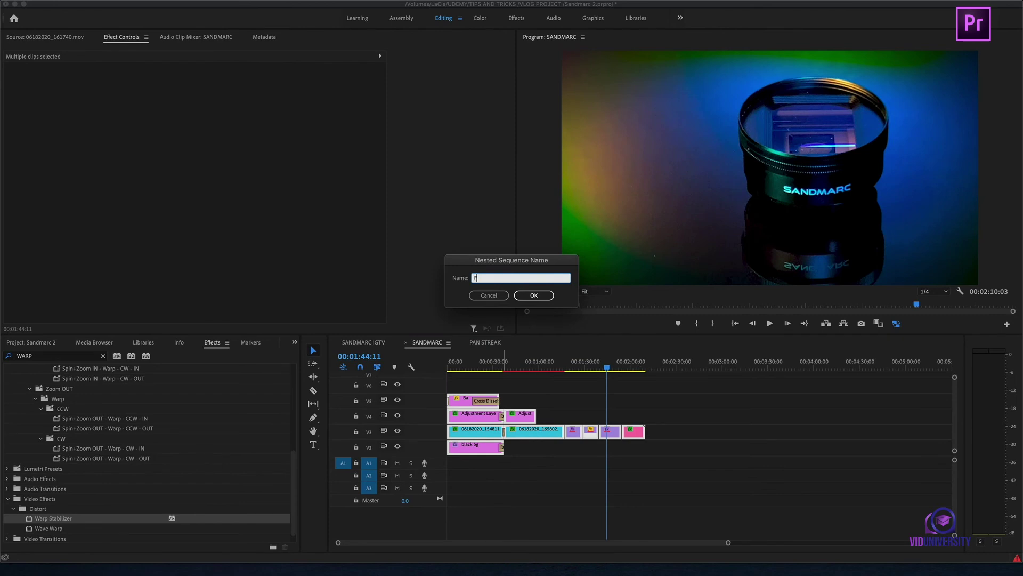
type("INAL")
key("Return")
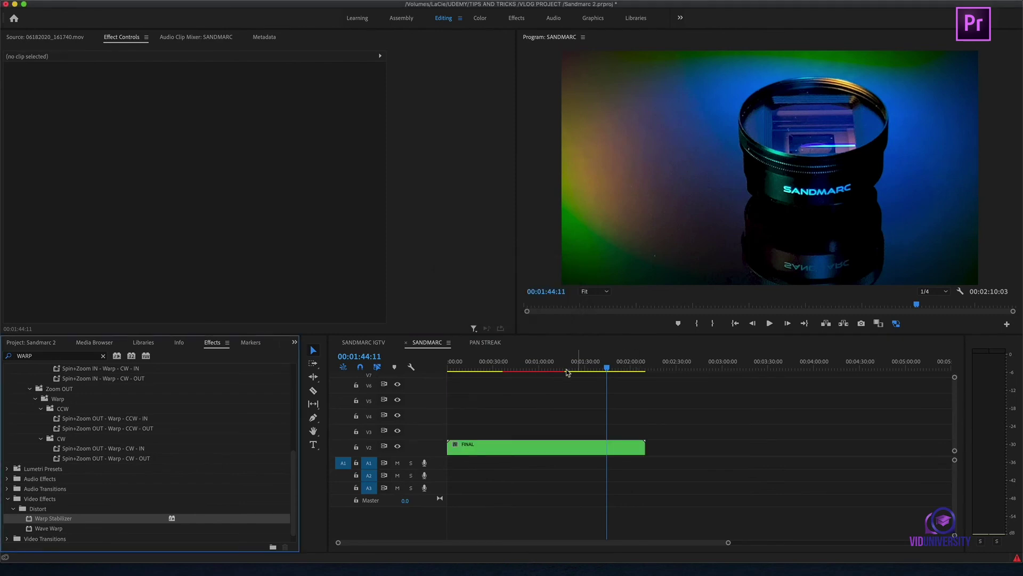
Place the FINAL sequence after COLOR CHANGE in the SANDMARC IGTV timeline.
left_click(376, 346)
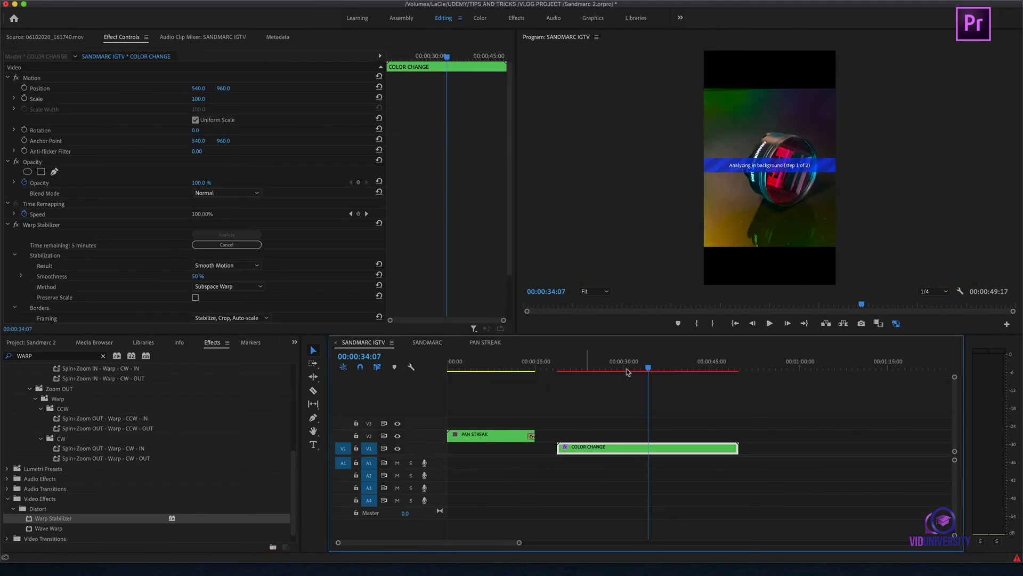
left_click(757, 365)
left_click(27, 343)
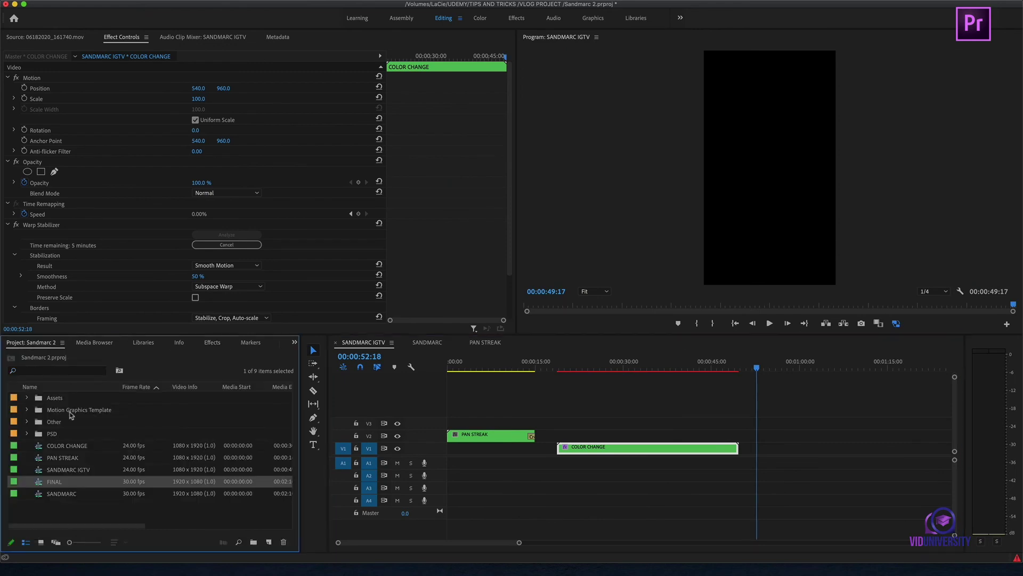
left_click_drag(61, 486, 752, 442)
left_click_drag(762, 367, 955, 382)
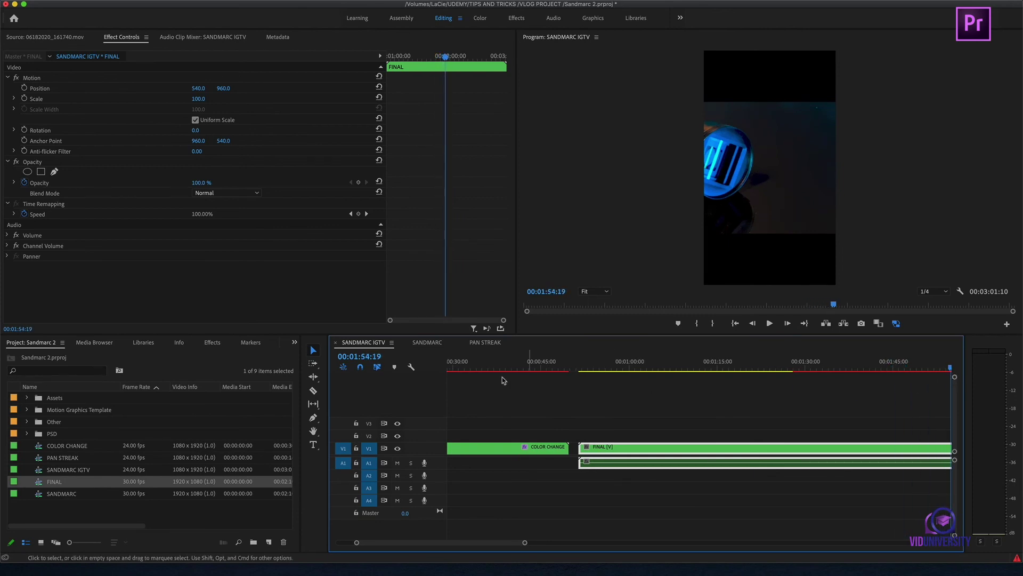
From the SANDMARC sequence, double-click the green FINAL nest on V2 to open it.
left_click(424, 345)
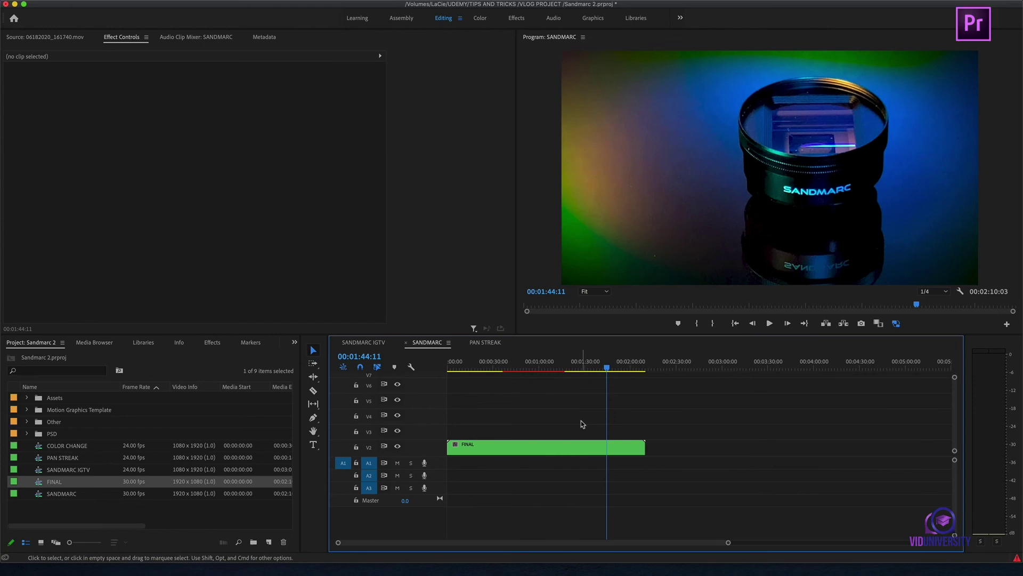
double_click(567, 450)
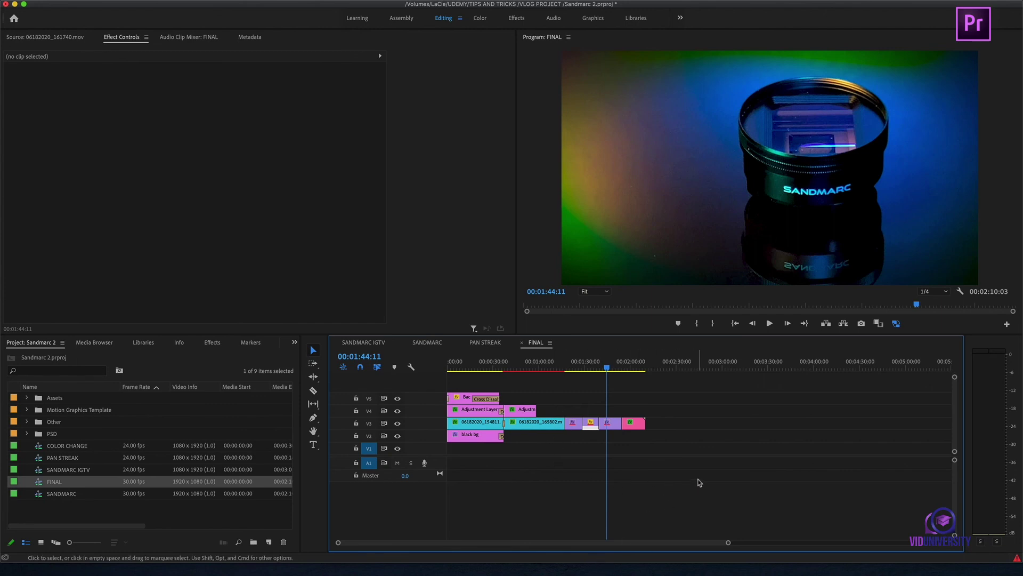
Turn every clip in FINAL into the FINAL_Sub_01 subsequence, then open and scrub through it.
left_click_drag(698, 481, 453, 378)
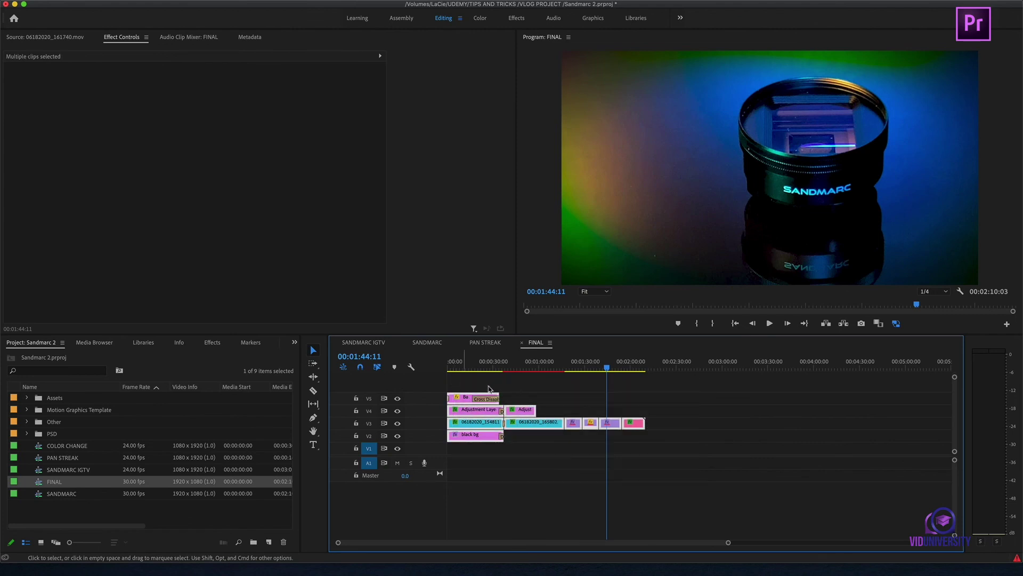
right_click(535, 424)
left_click(574, 375)
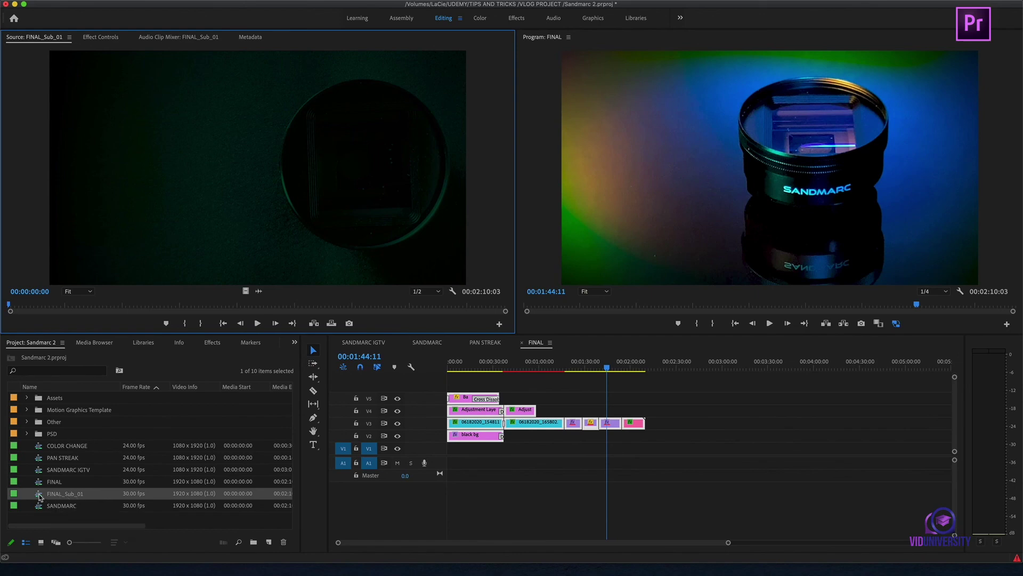
double_click(39, 494)
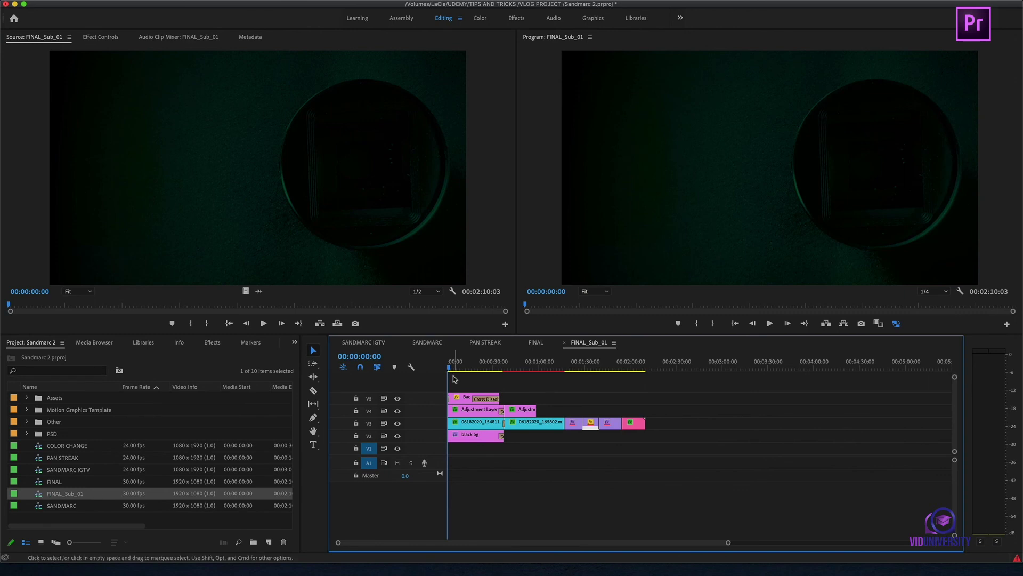
left_click_drag(457, 364, 614, 384)
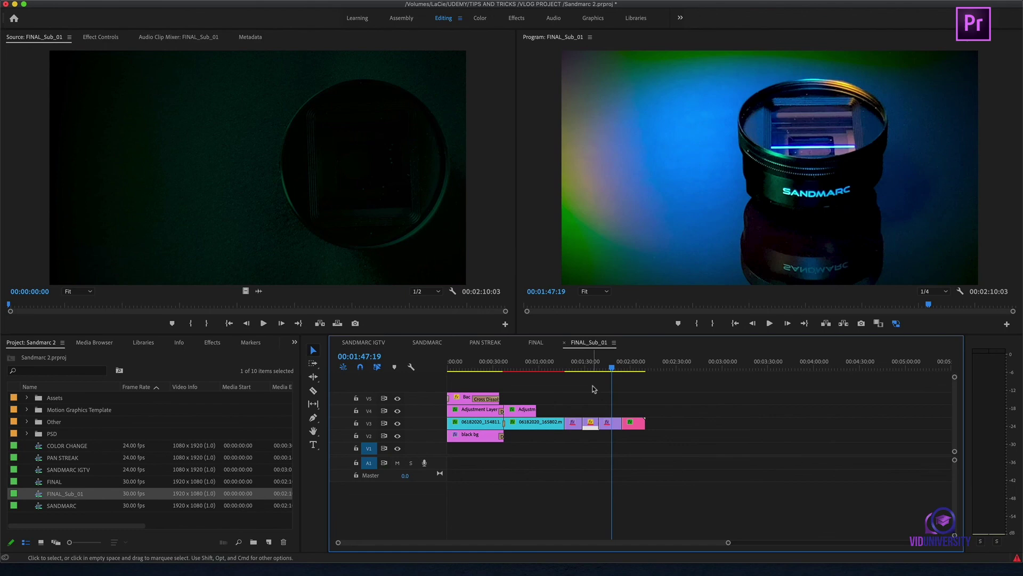